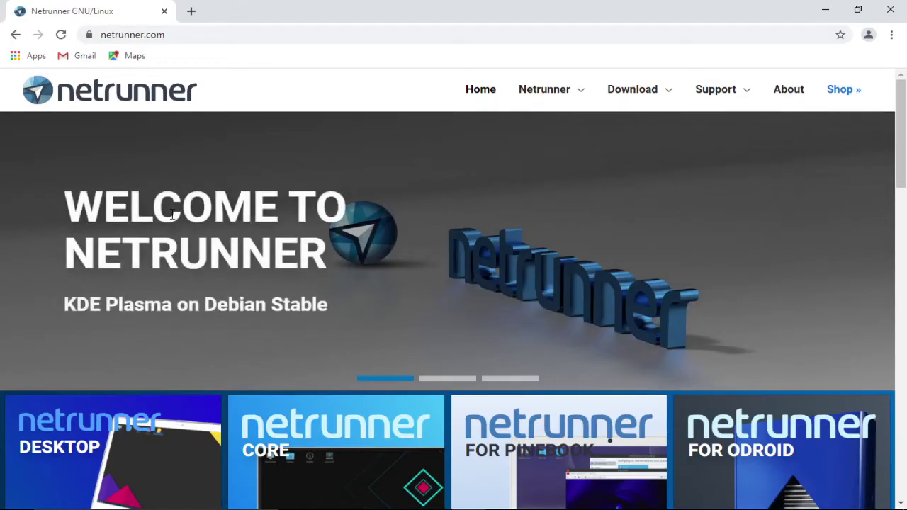
Download the Netrunner 21.01 XOXO 64-bit ISO through its direct link and open the browser's full download list.
{"action": "mouse_move", "coordinate": [641, 107]}
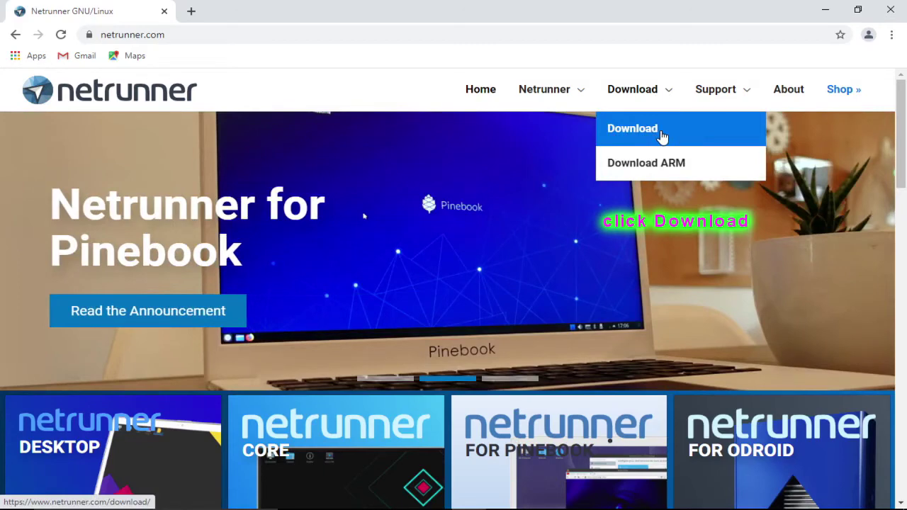
{"action": "left_click", "coordinate": [661, 137]}
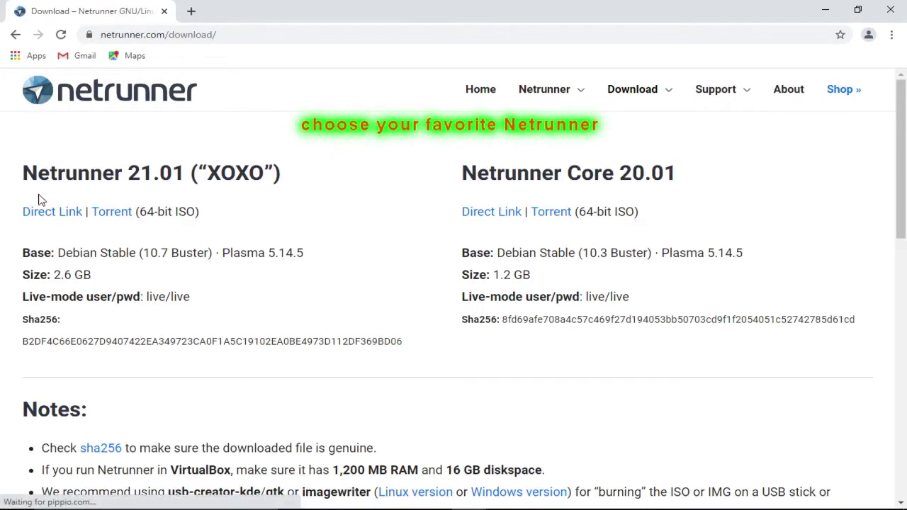
{"action": "left_click_drag", "start_coordinate": [284, 173], "coordinate": [24, 173]}
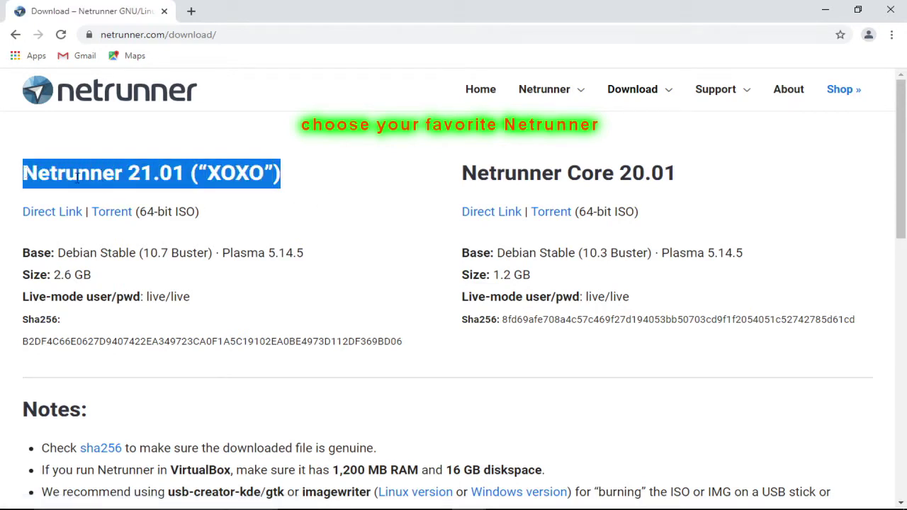
{"action": "left_click", "coordinate": [61, 220]}
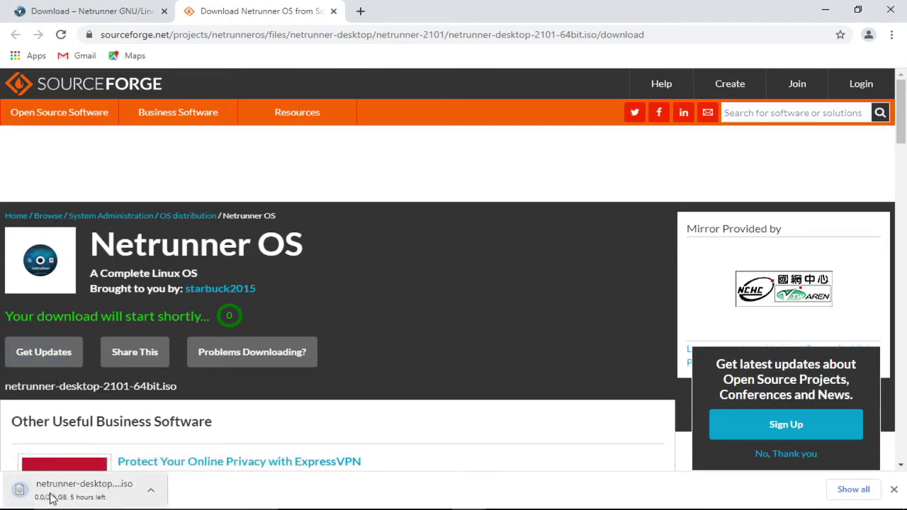
{"action": "left_click", "coordinate": [853, 489]}
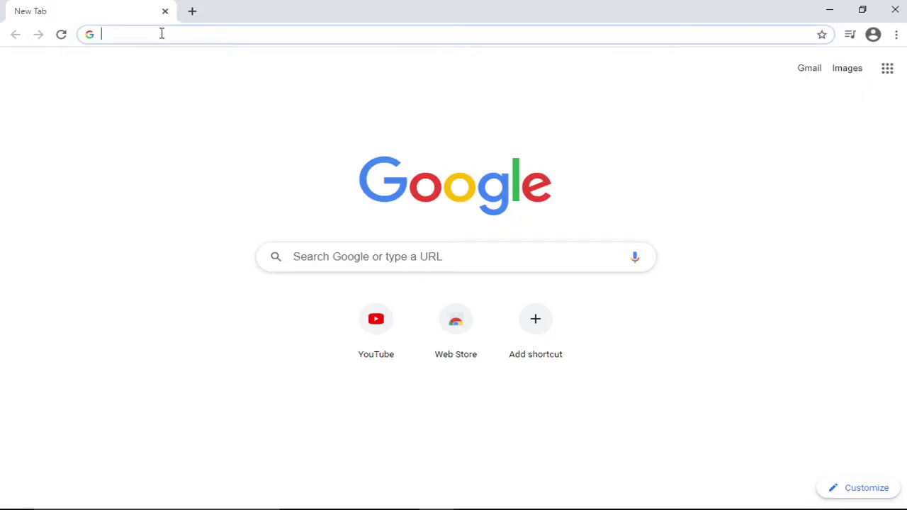
Search the web for balenaEtcher, download its Windows (x86|x64) installer from balena.io/etcher and show all downloads.
{"action": "type", "text": "balenaEtcher"}
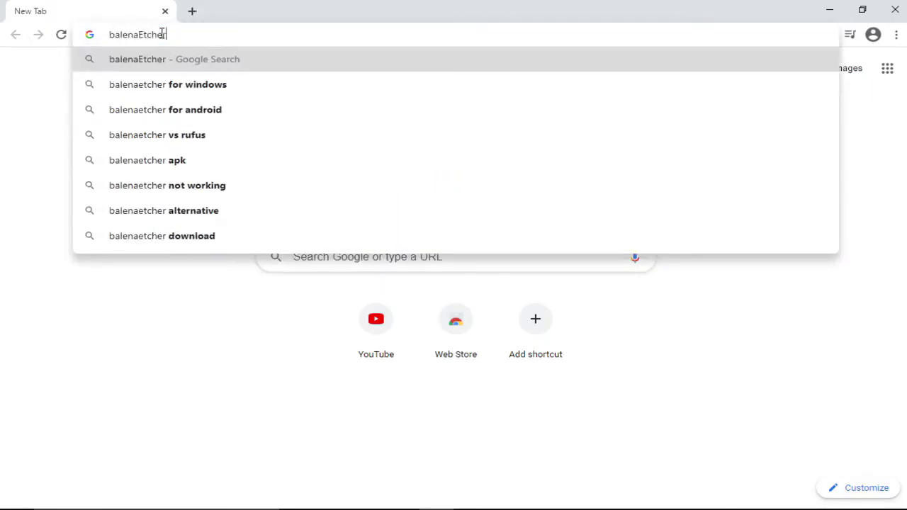
{"action": "key", "text": "Return"}
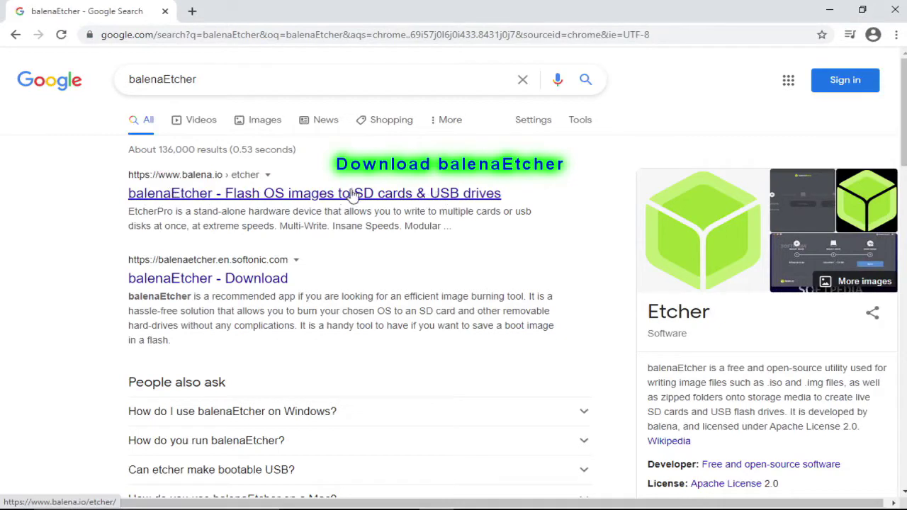
{"action": "left_click", "coordinate": [394, 193]}
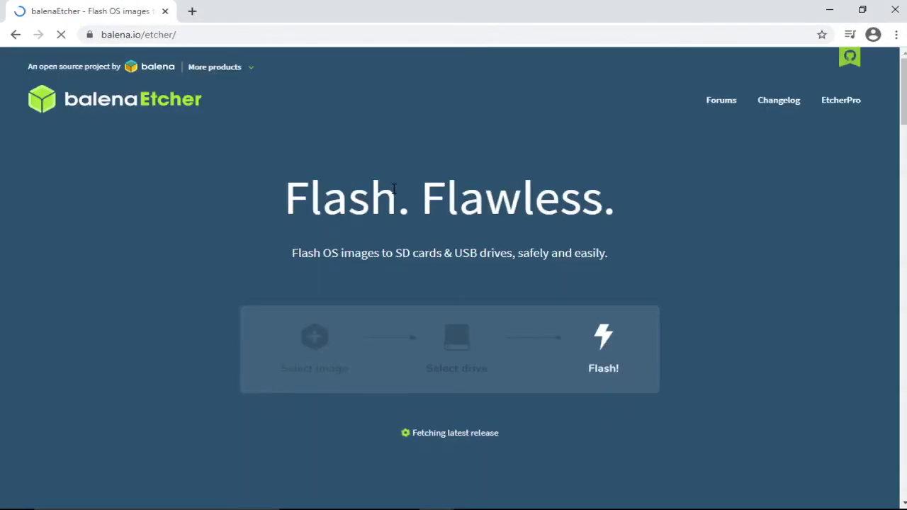
{"action": "scroll", "coordinate": [405, 253], "scroll_direction": "down", "scroll_amount": 2}
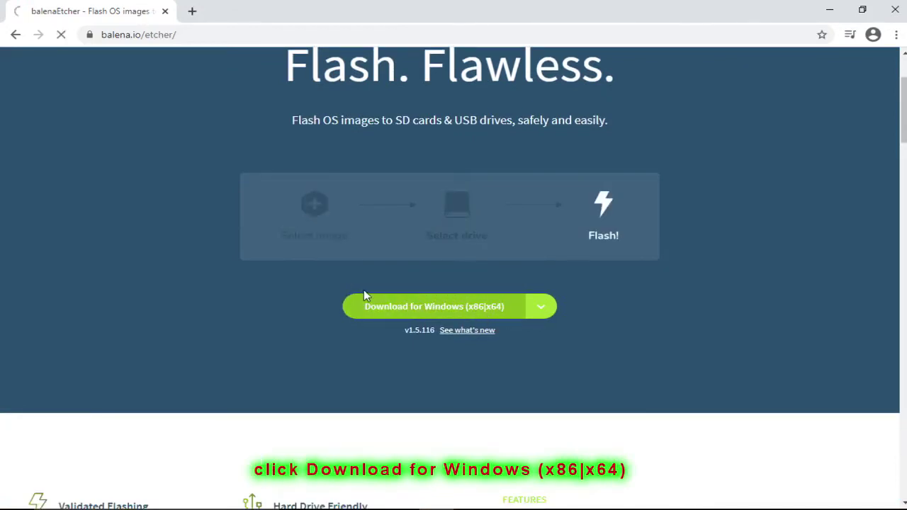
{"action": "left_click", "coordinate": [385, 305]}
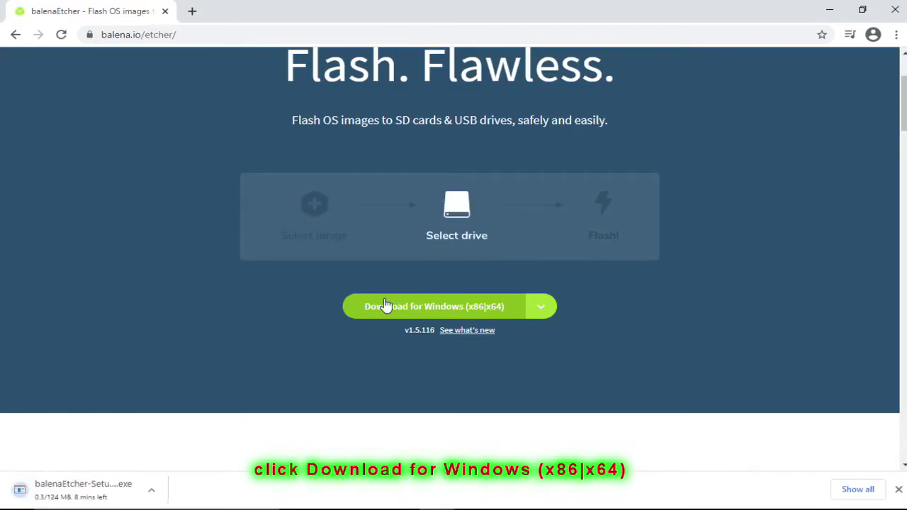
{"action": "left_click", "coordinate": [858, 490]}
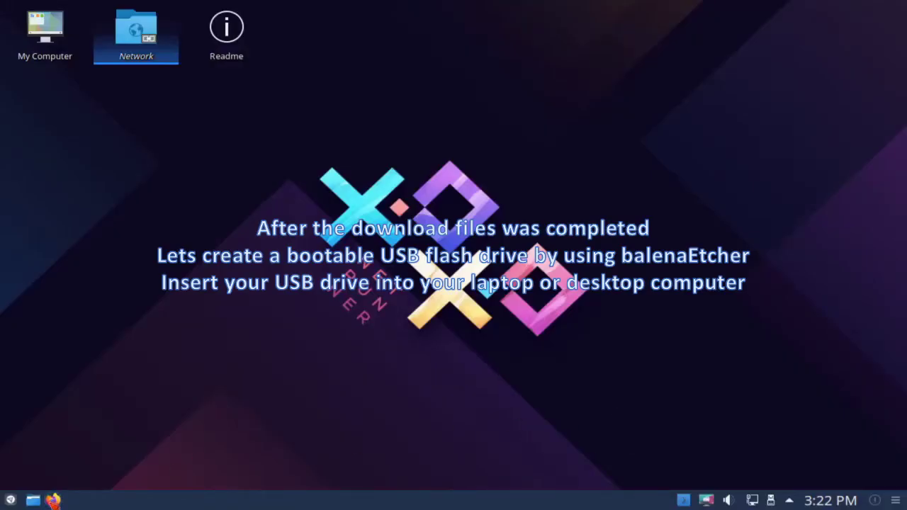
{"action": "left_click", "coordinate": [54, 501]}
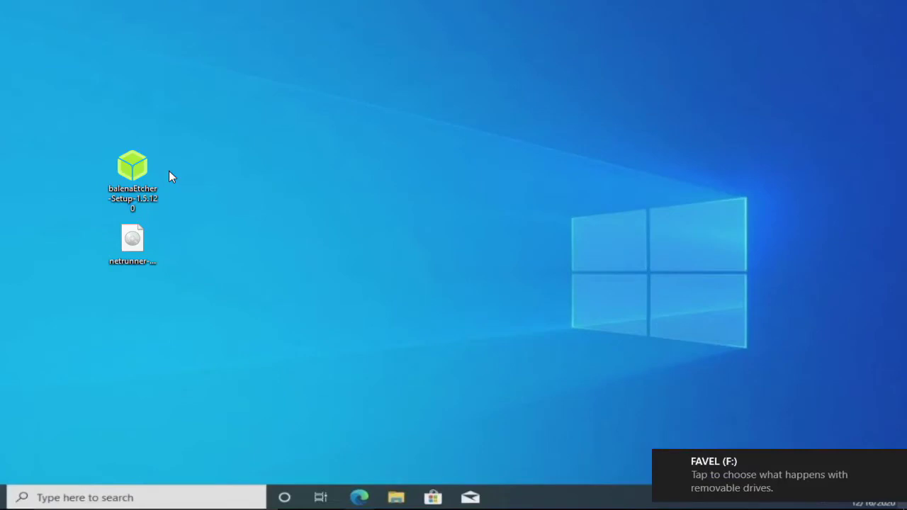
Run the balenaEtcher setup file from the Windows desktop and accept the license agreement to install it.
{"action": "right_click", "coordinate": [136, 167]}
{"action": "left_click", "coordinate": [182, 116]}
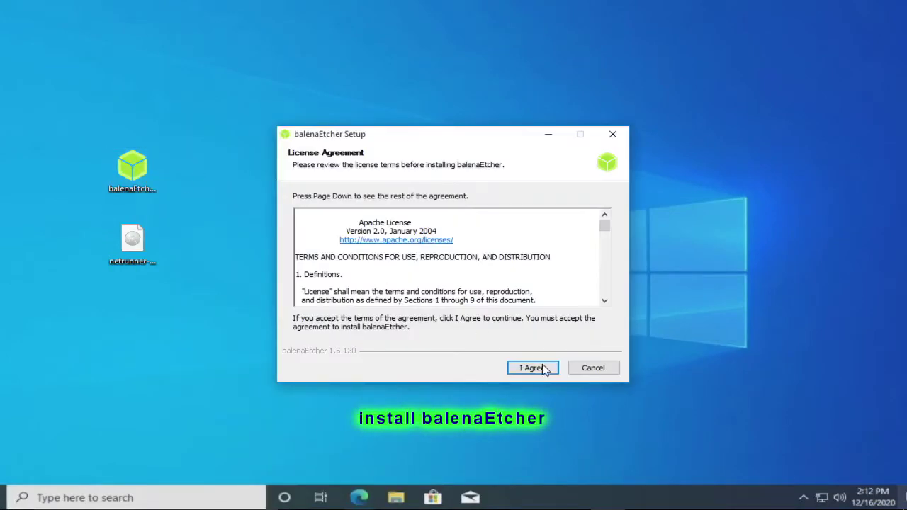
{"action": "left_click", "coordinate": [533, 369]}
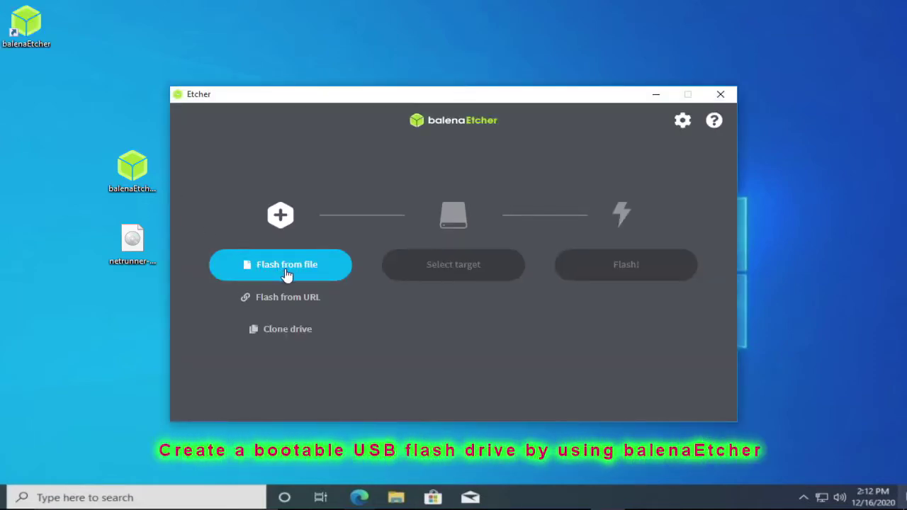
Load the netrunner-desktop-2101-64bit disc image from the Desktop folder as the file to flash.
{"action": "left_click", "coordinate": [288, 275]}
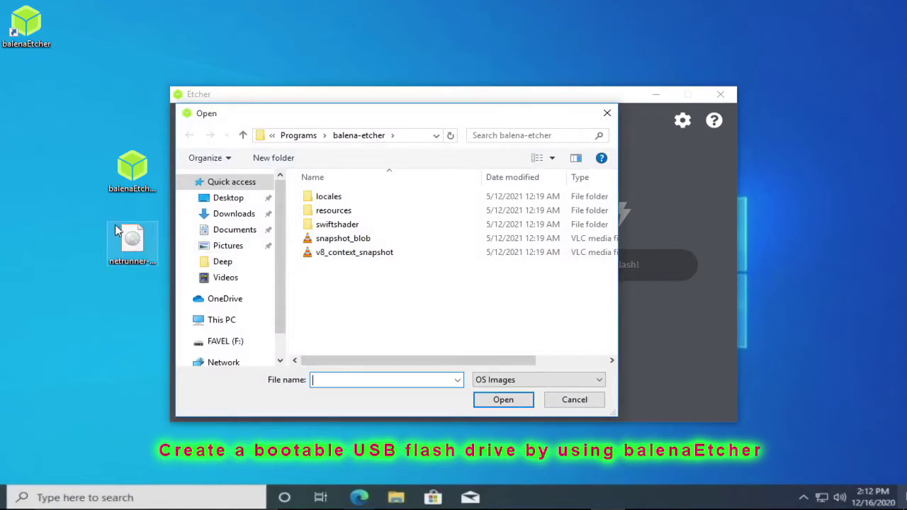
{"action": "left_click", "coordinate": [224, 202]}
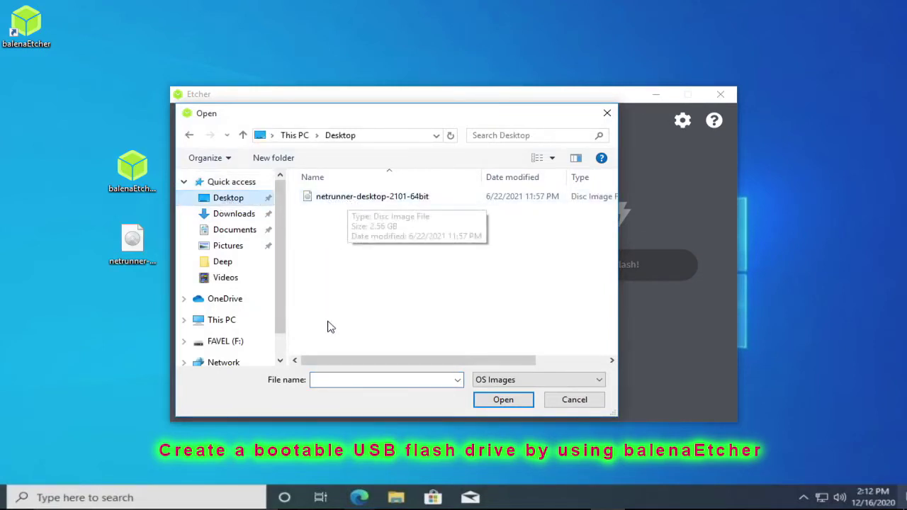
{"action": "left_click", "coordinate": [325, 200]}
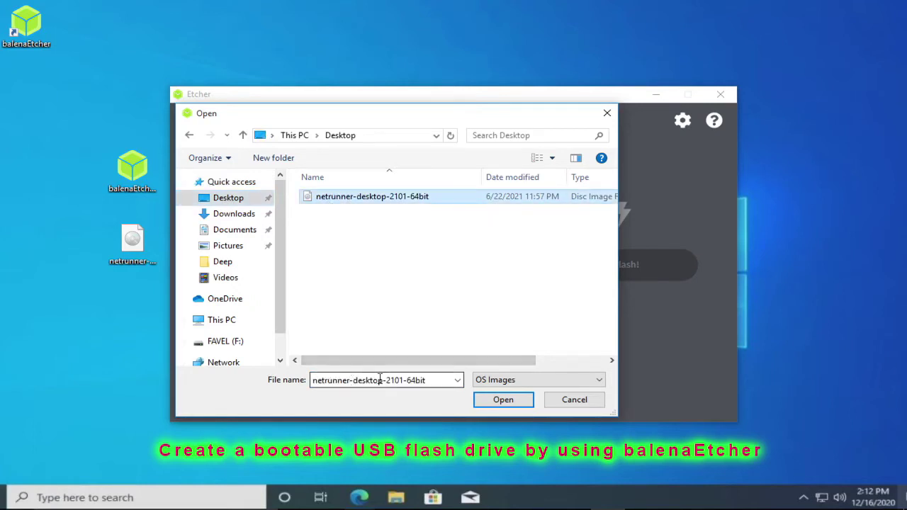
{"action": "left_click", "coordinate": [516, 399]}
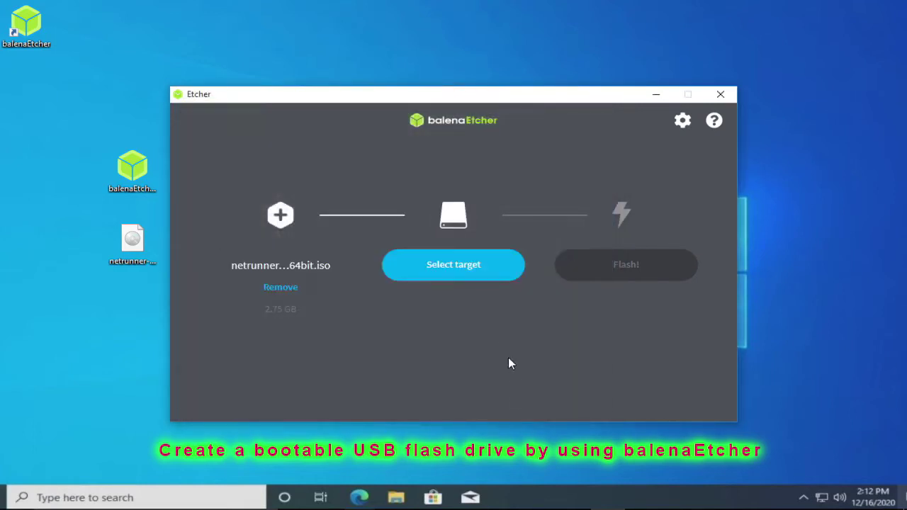
Choose the SanDisk Cruzer Blade USB Device as the target and flash the image onto it.
{"action": "left_click", "coordinate": [424, 265]}
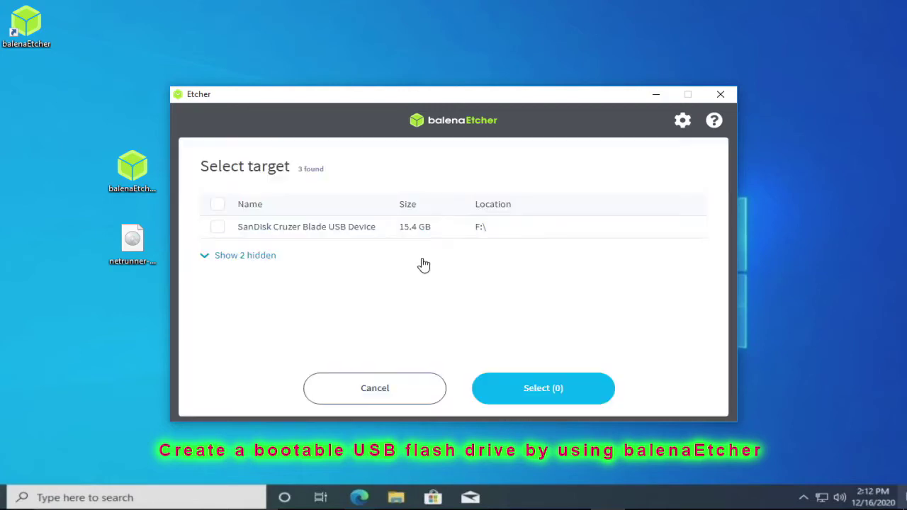
{"action": "left_click", "coordinate": [225, 233]}
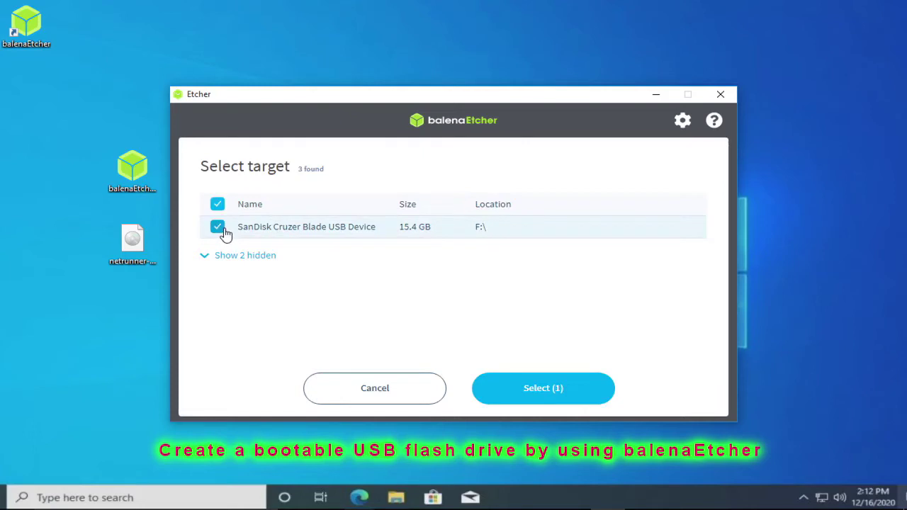
{"action": "left_click", "coordinate": [543, 387]}
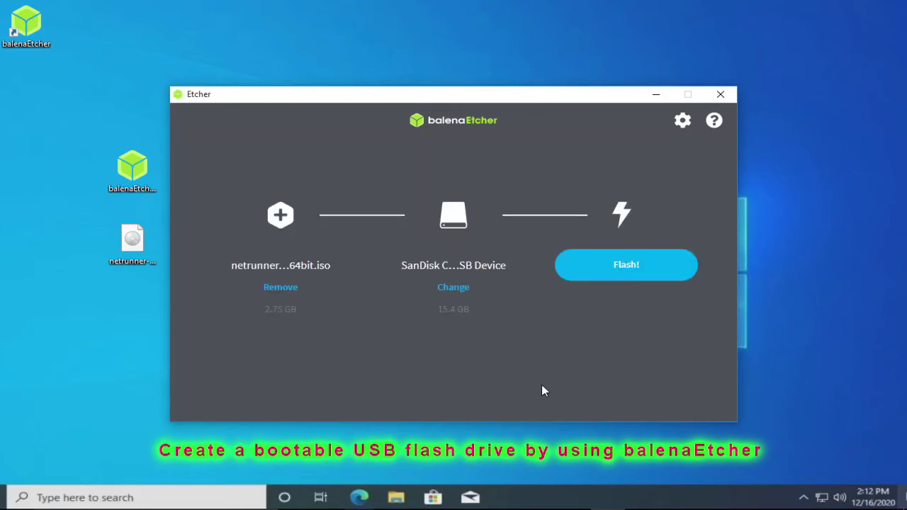
{"action": "left_click", "coordinate": [636, 270]}
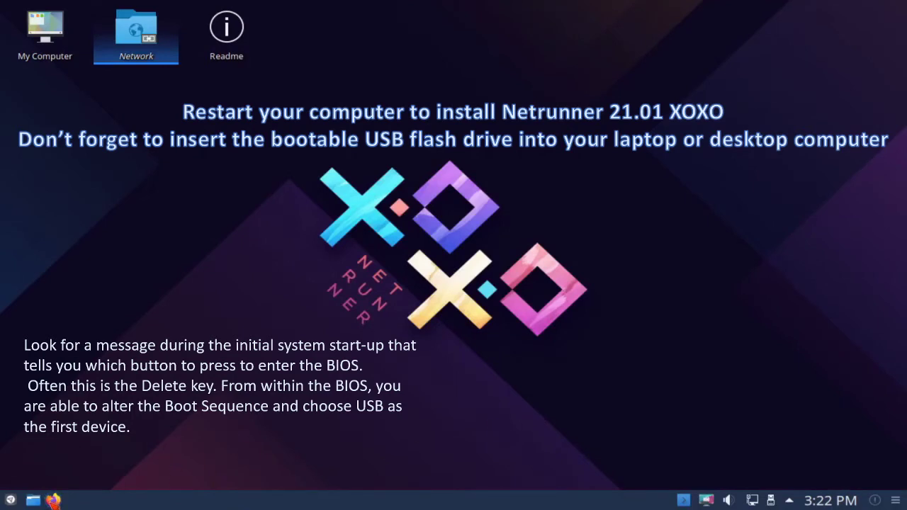
{"action": "left_click", "coordinate": [53, 500]}
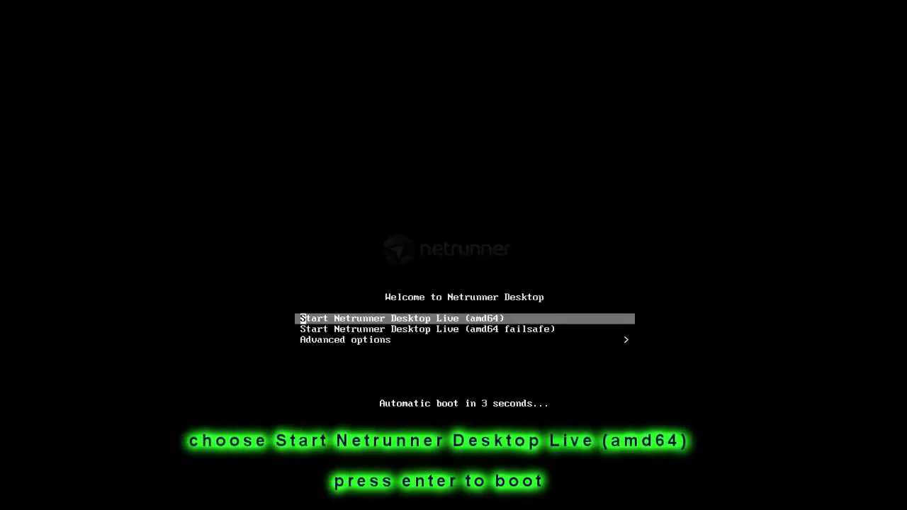
Boot with Start Netrunner Desktop Live (amd64) and open System Settings on the live desktop.
{"action": "key", "text": "Return"}
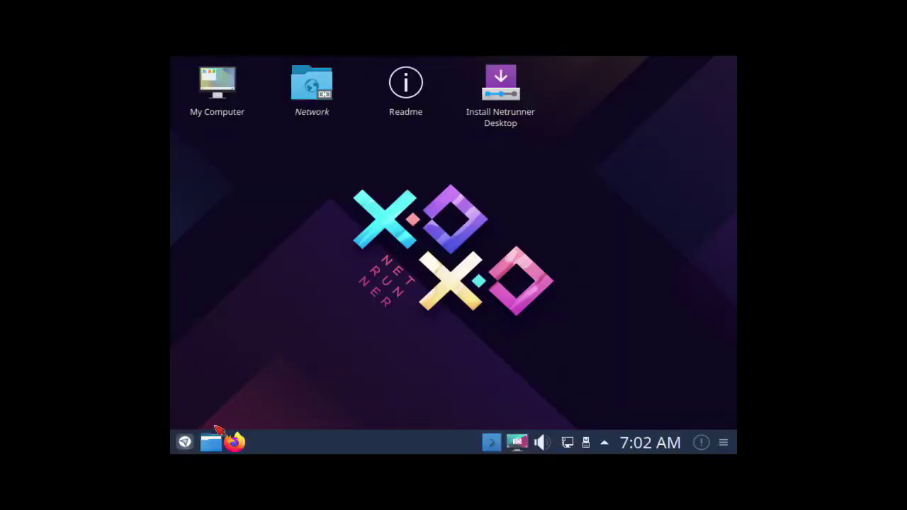
{"action": "left_click", "coordinate": [185, 443]}
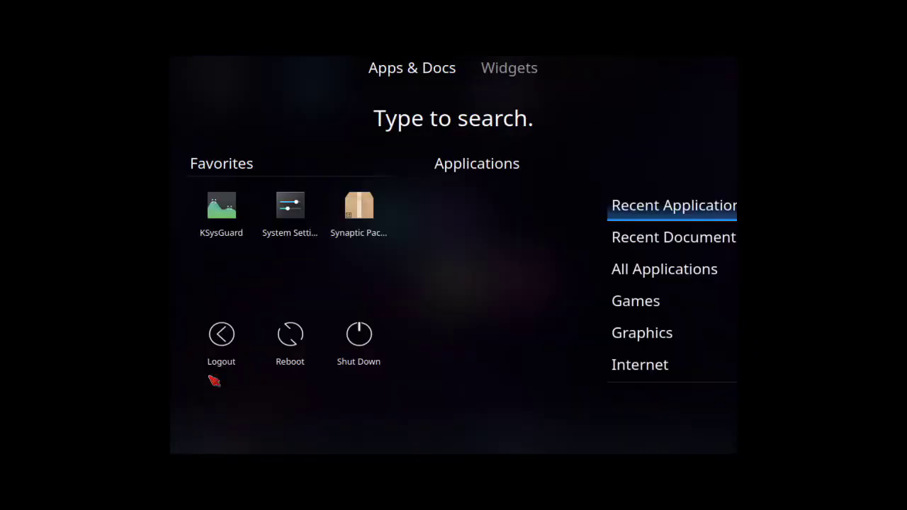
{"action": "left_click", "coordinate": [290, 207]}
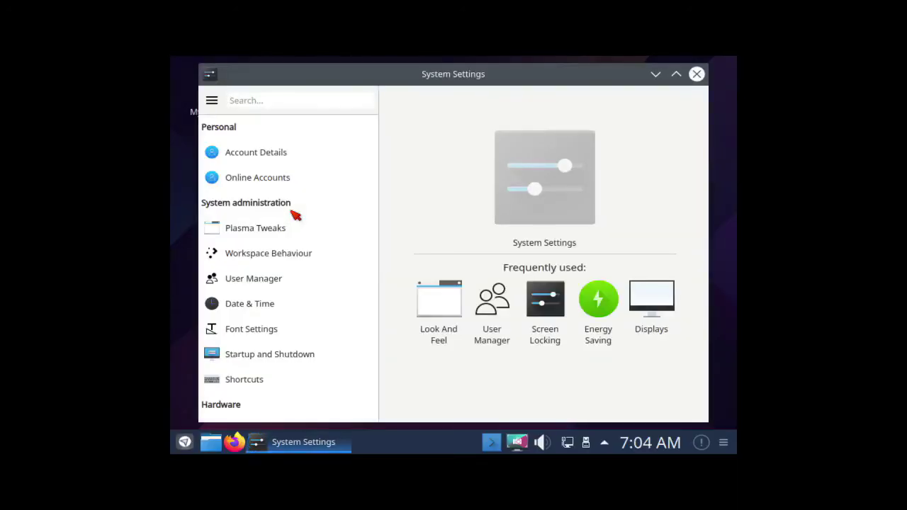
Set the screen resolution of display Virtual1 to 1280x768 and apply it.
{"action": "scroll", "coordinate": [296, 215], "scroll_direction": "down", "scroll_amount": 5}
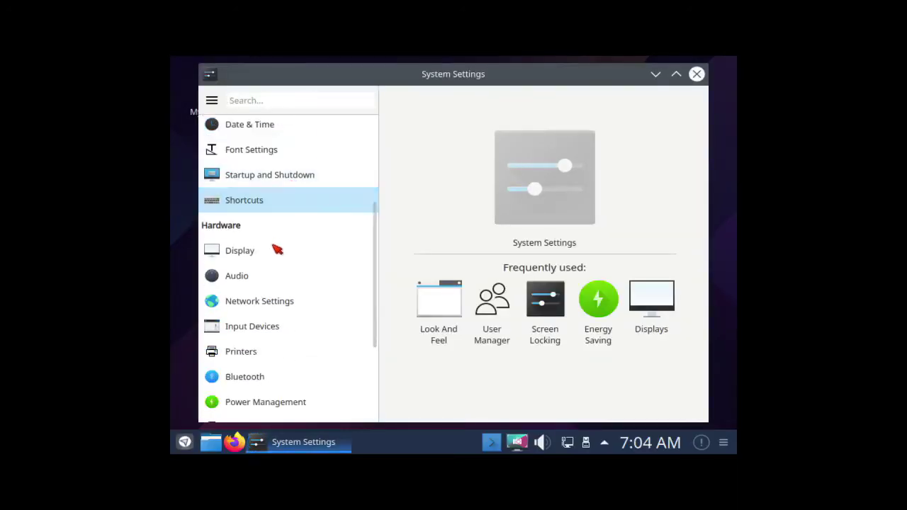
{"action": "left_click", "coordinate": [265, 260]}
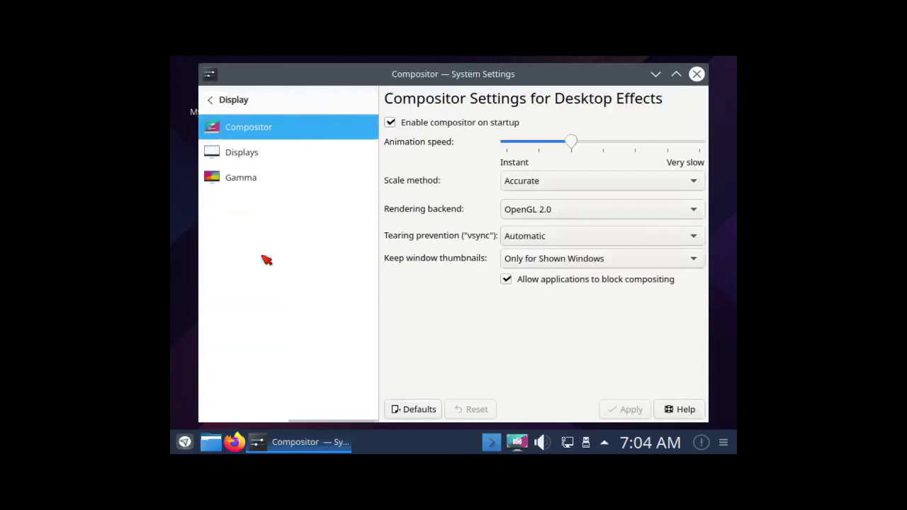
{"action": "left_click", "coordinate": [250, 155]}
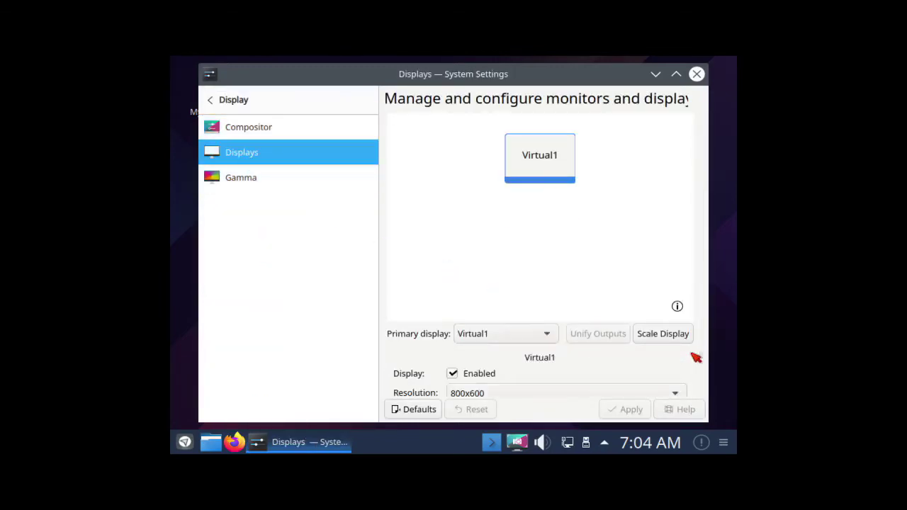
{"action": "scroll", "coordinate": [704, 365], "scroll_direction": "down", "scroll_amount": 1}
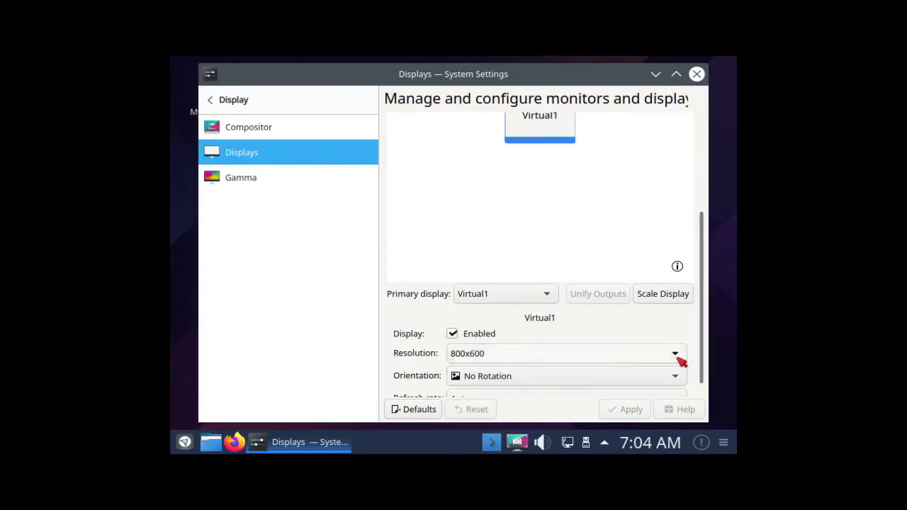
{"action": "left_click", "coordinate": [678, 357]}
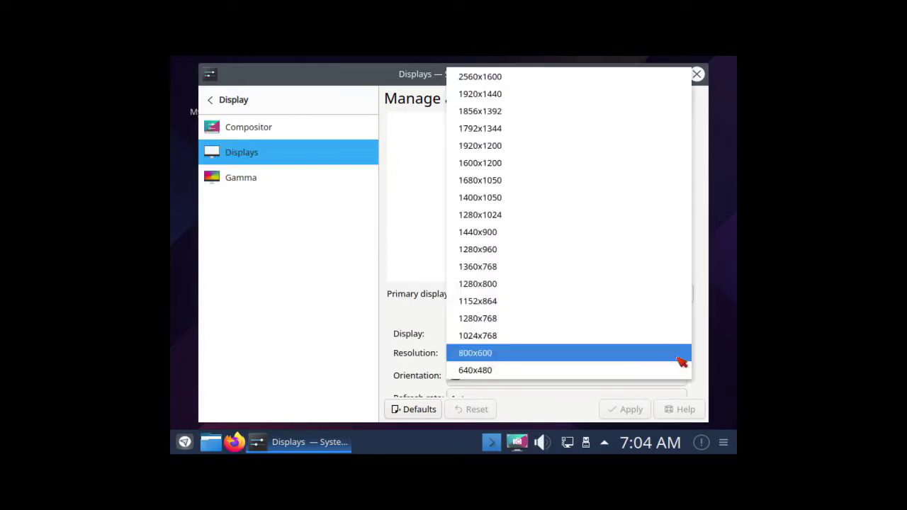
{"action": "left_click", "coordinate": [499, 323]}
{"action": "left_click", "coordinate": [630, 410]}
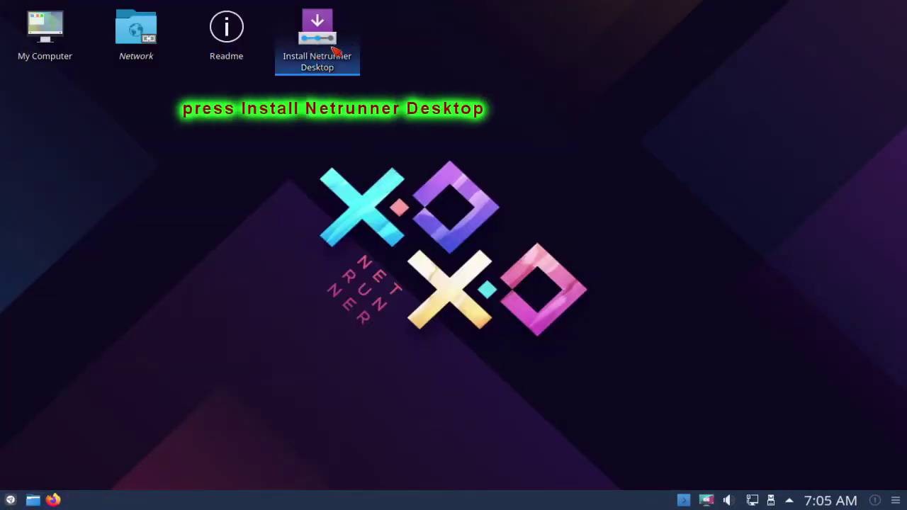
Launch the Netrunner Desktop installer and keep American English as the installation language.
{"action": "left_click", "coordinate": [317, 62]}
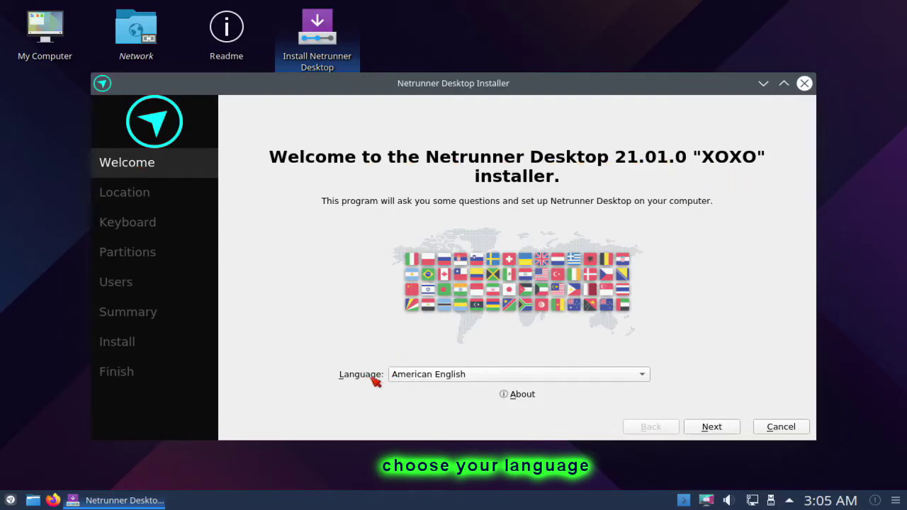
{"action": "left_click", "coordinate": [642, 374]}
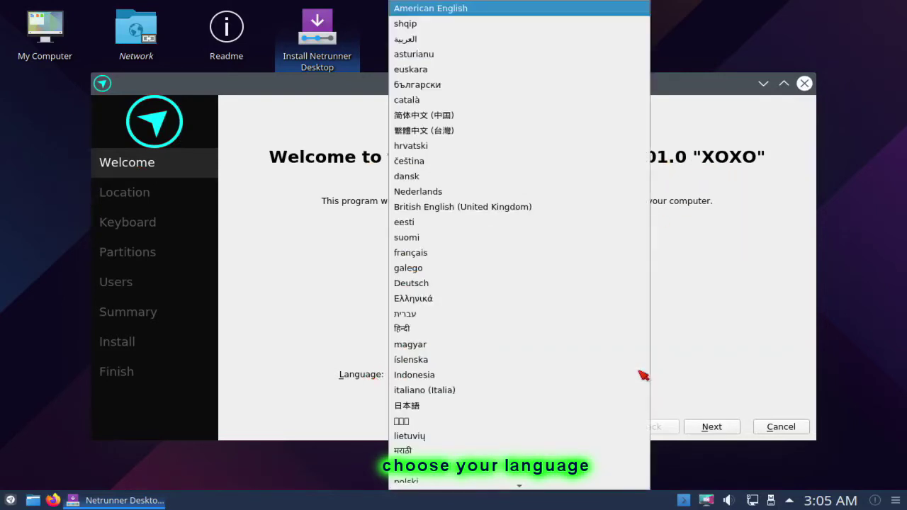
{"action": "left_click", "coordinate": [691, 375]}
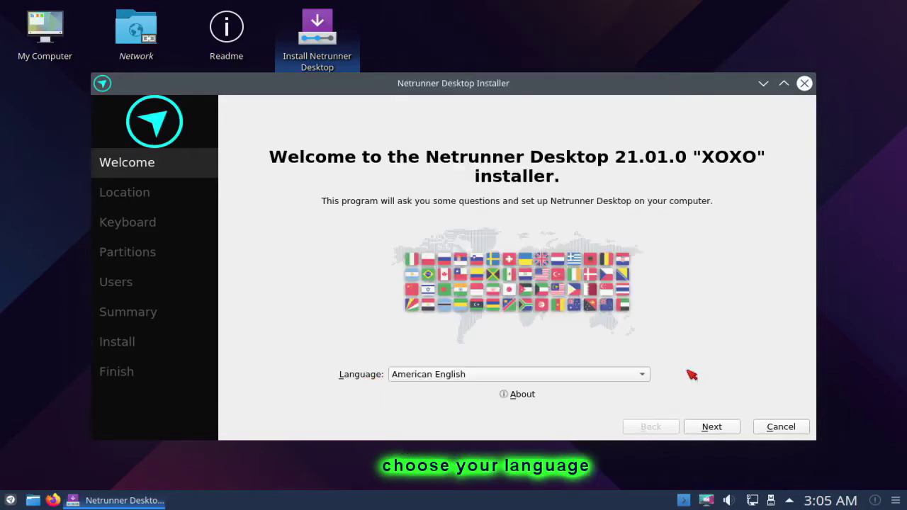
Set the location to region Asia and zone Manila, and proceed to the keyboard settings.
{"action": "left_click", "coordinate": [714, 432]}
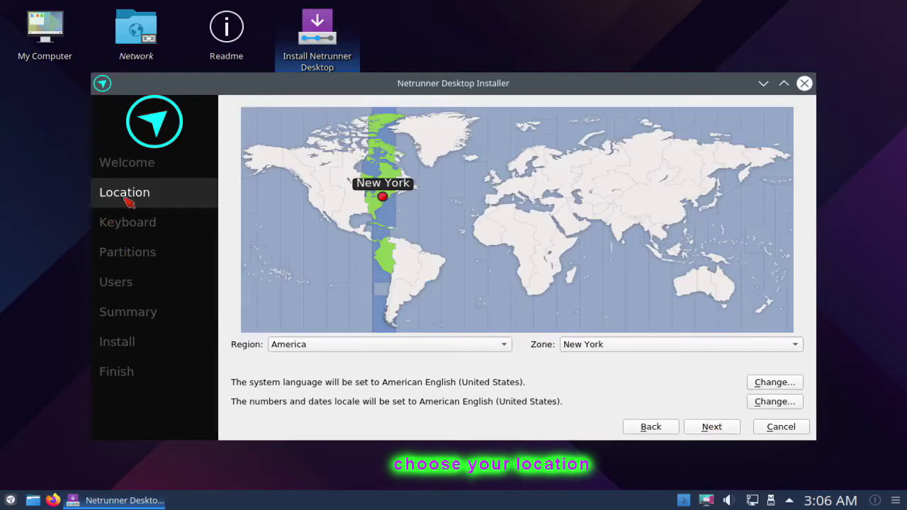
{"action": "left_click", "coordinate": [686, 238]}
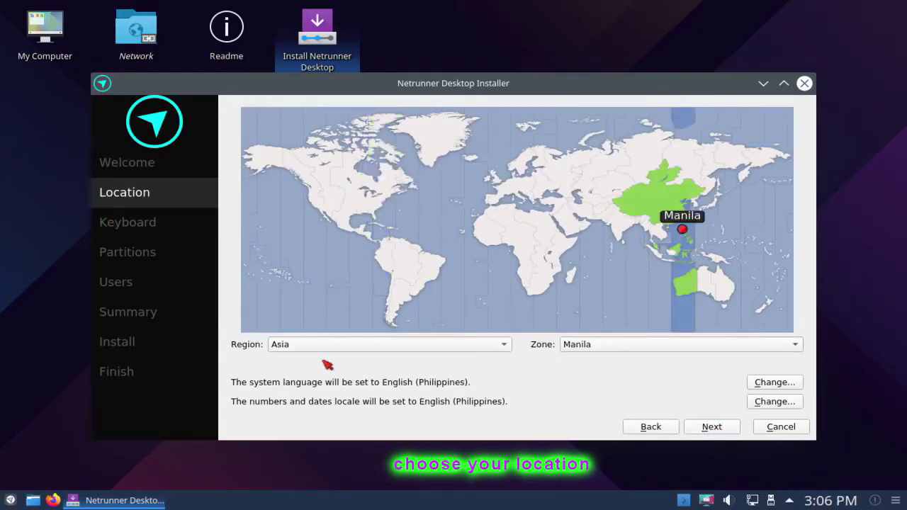
{"action": "left_click", "coordinate": [298, 347]}
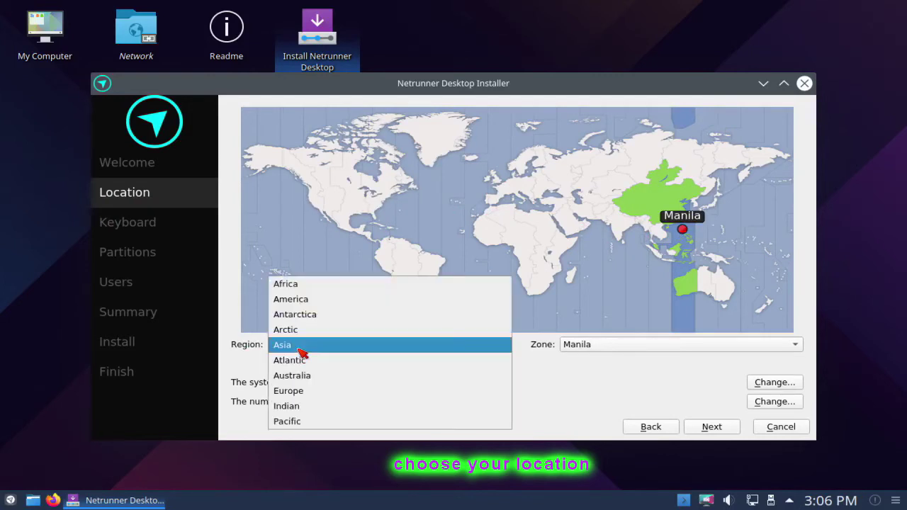
{"action": "left_click", "coordinate": [300, 348]}
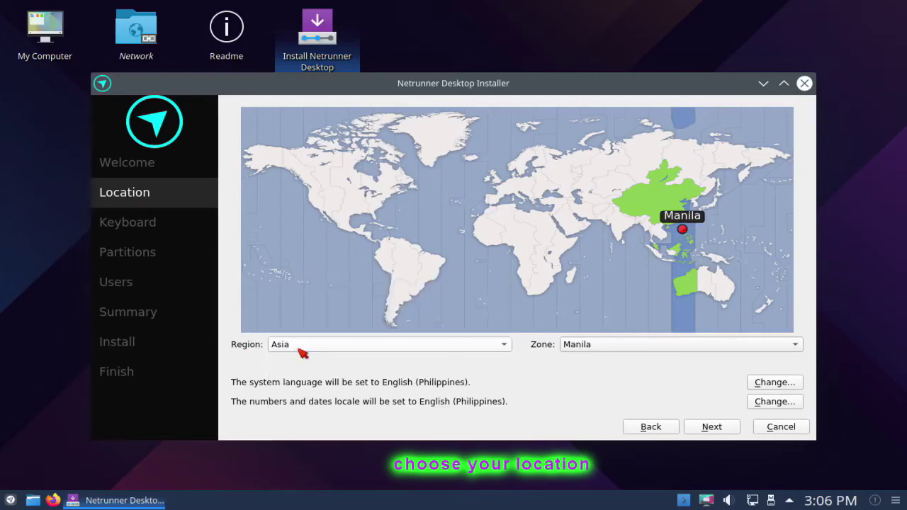
{"action": "left_click", "coordinate": [577, 345]}
{"action": "left_click", "coordinate": [585, 263]}
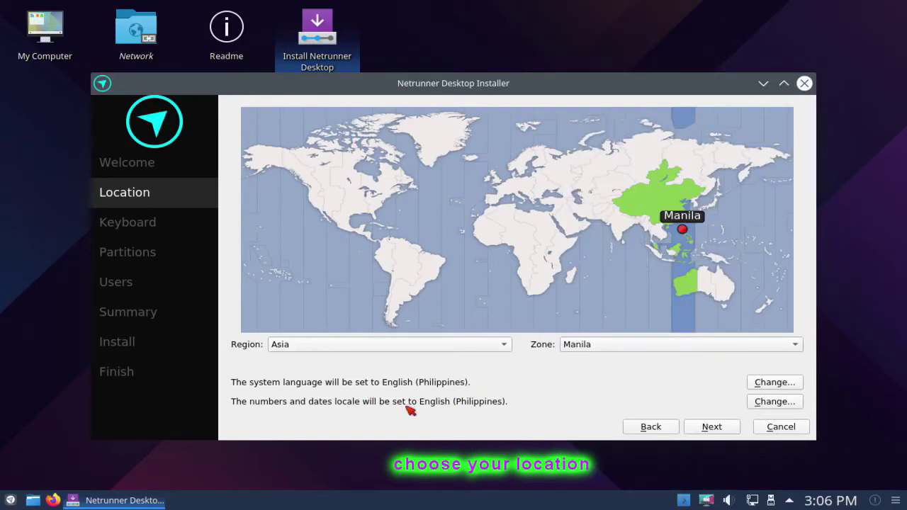
{"action": "left_click", "coordinate": [726, 429]}
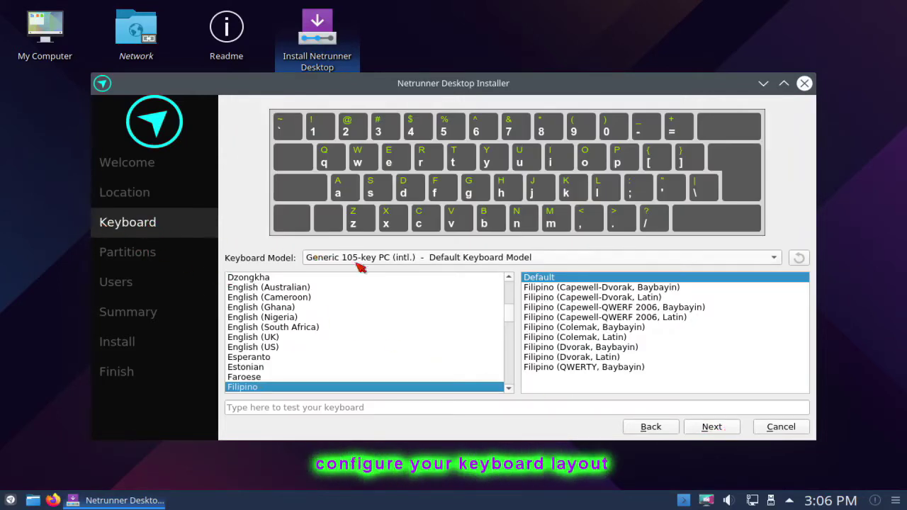
Keep the Generic 105-key PC (intl.) keyboard model, choose the English (US) layout, and proceed to the partition settings.
{"action": "left_click", "coordinate": [606, 262]}
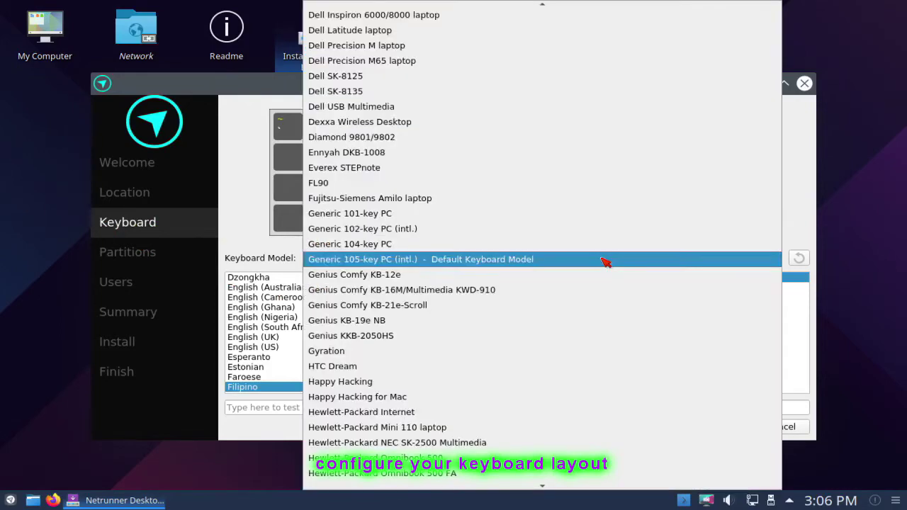
{"action": "left_click", "coordinate": [605, 262]}
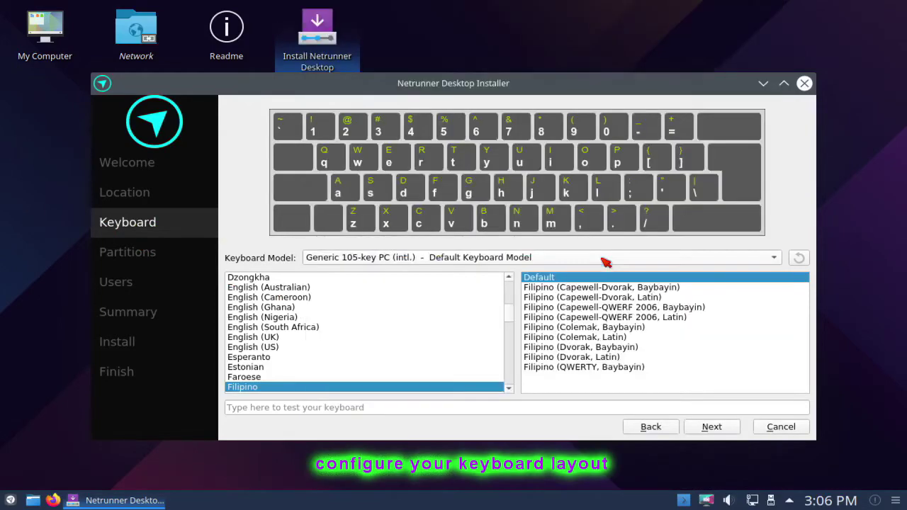
{"action": "left_click", "coordinate": [250, 347]}
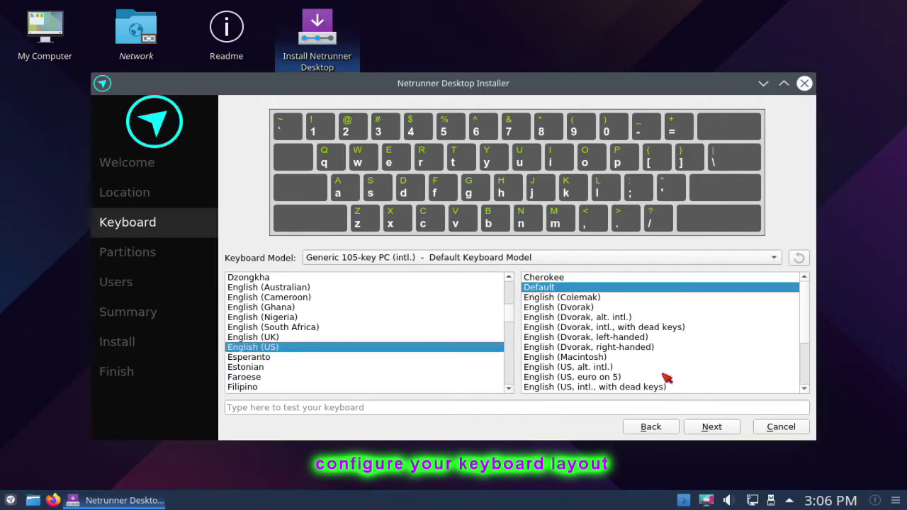
{"action": "left_click", "coordinate": [711, 429]}
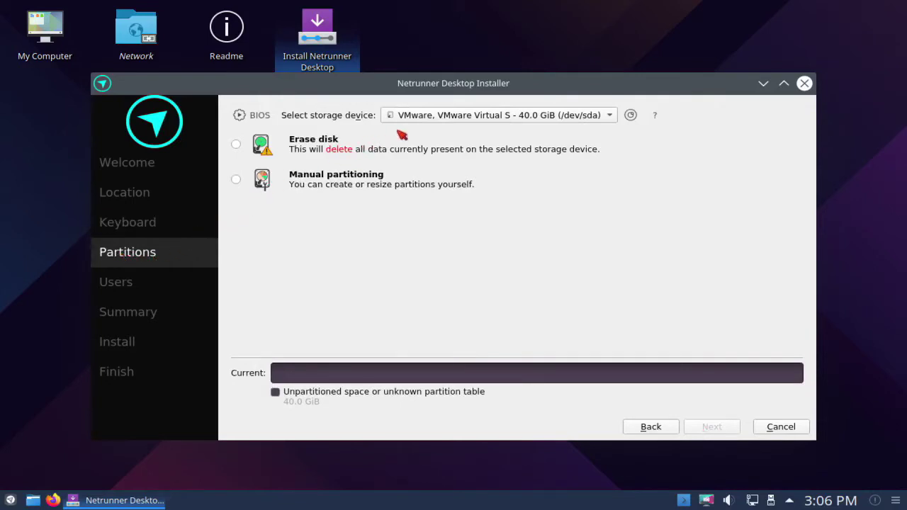
Choose manual partitioning for the 40 GiB VMware disk and create a new Master Boot Record (MBR) partition table on it.
{"action": "left_click", "coordinate": [437, 120]}
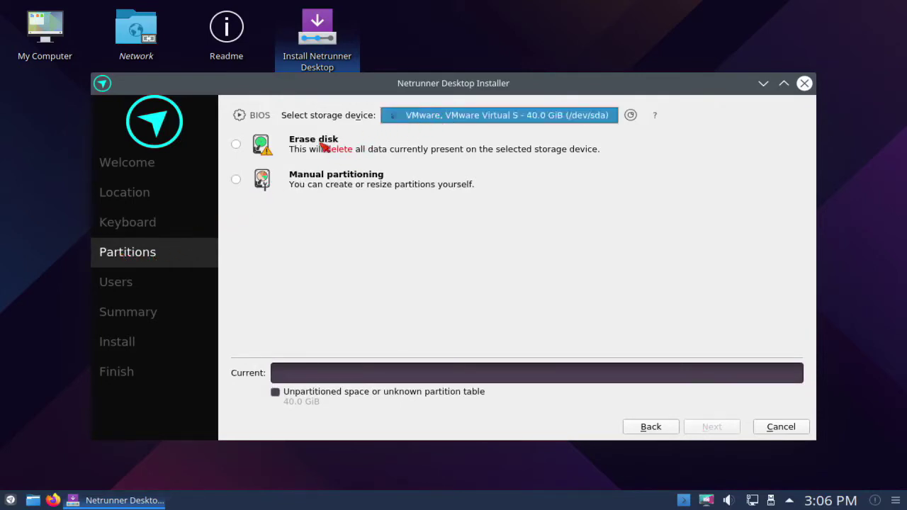
{"action": "left_click", "coordinate": [297, 150]}
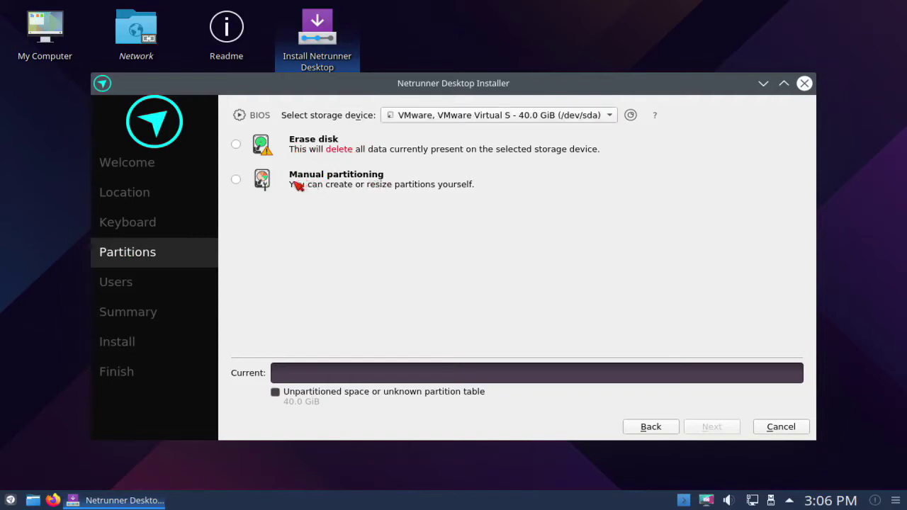
{"action": "left_click", "coordinate": [236, 181]}
{"action": "left_click", "coordinate": [708, 427]}
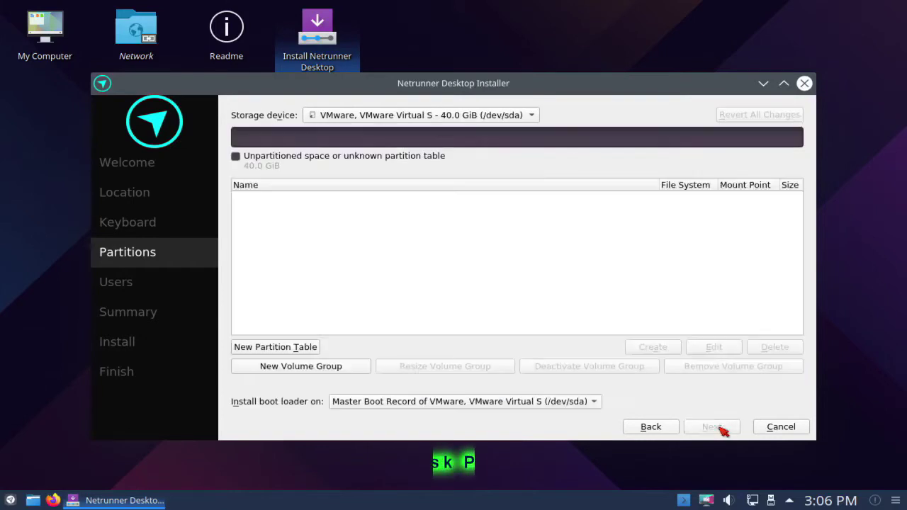
{"action": "left_click", "coordinate": [264, 348]}
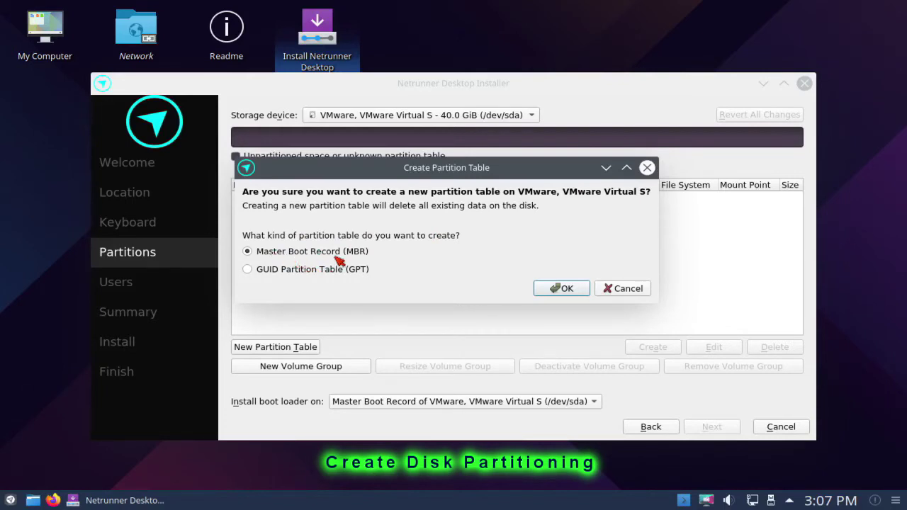
{"action": "left_click", "coordinate": [564, 289]}
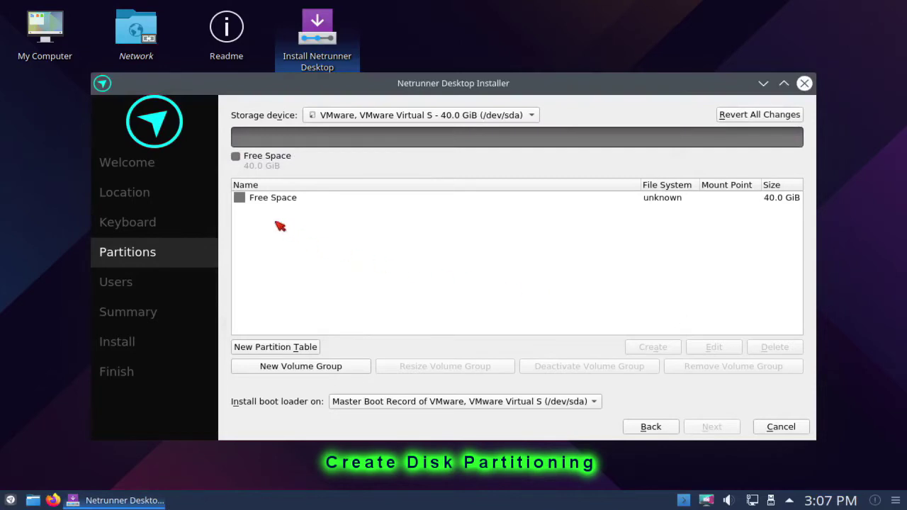
Start a new partition in the disk's free space and set its size to 18384 MiB.
{"action": "left_click", "coordinate": [265, 202]}
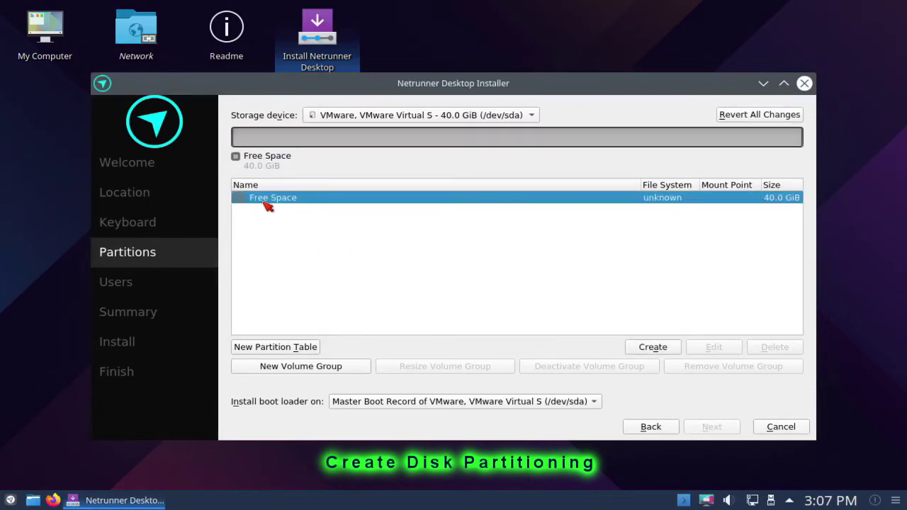
{"action": "left_click", "coordinate": [653, 347]}
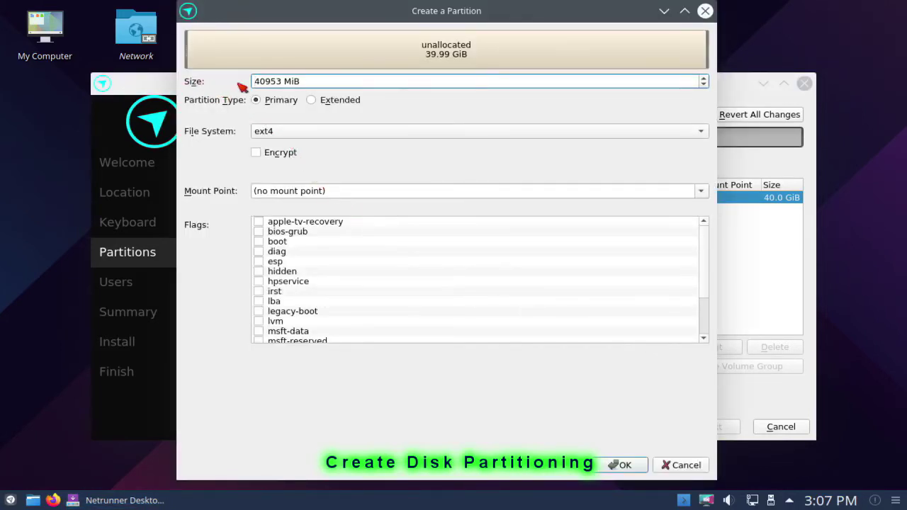
{"action": "left_click", "coordinate": [282, 81]}
{"action": "key", "text": "BackSpace"}
{"action": "key", "text": "BackSpace"}
{"action": "type", "text": "45"}
{"action": "left_click_drag", "start_coordinate": [282, 81], "coordinate": [252, 80]}
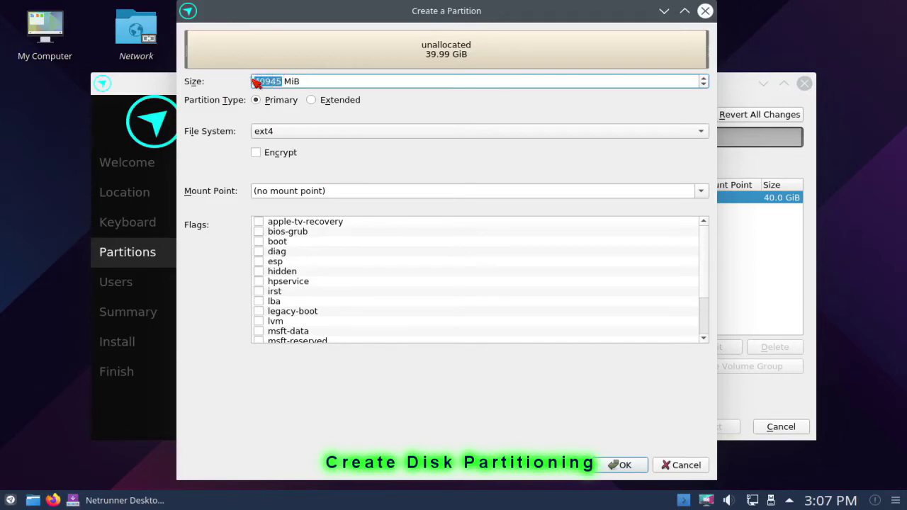
{"action": "type", "text": "18384"}
Create the partition as primary ext4 with mount point / and the boot flag.
{"action": "left_click", "coordinate": [280, 103]}
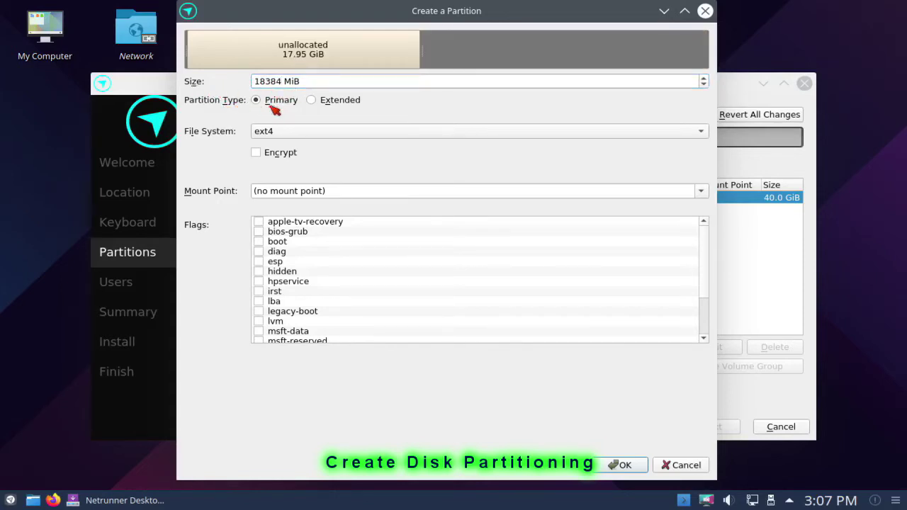
{"action": "left_click", "coordinate": [283, 132]}
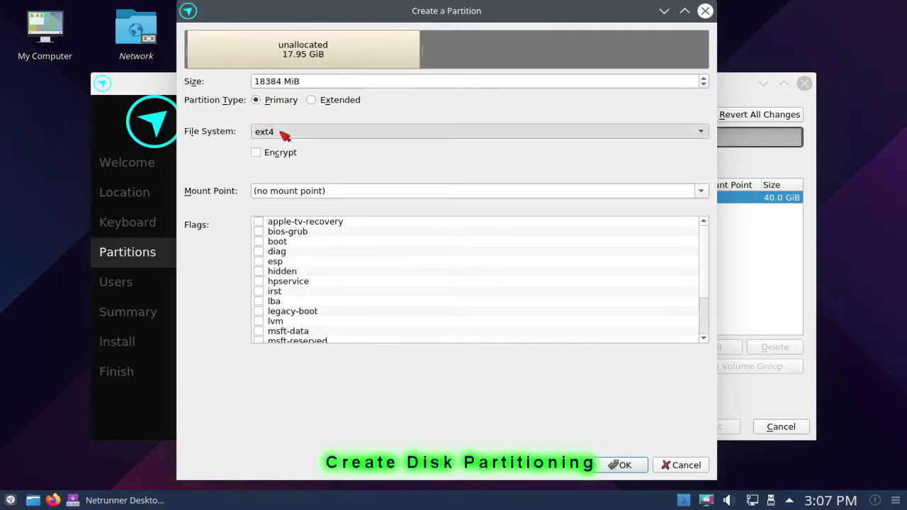
{"action": "left_click", "coordinate": [284, 134]}
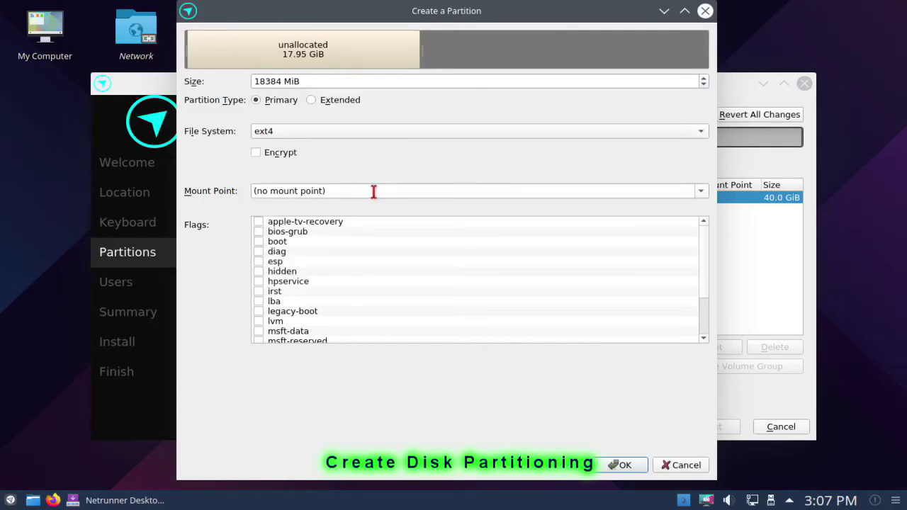
{"action": "left_click", "coordinate": [374, 191]}
{"action": "left_click", "coordinate": [702, 191]}
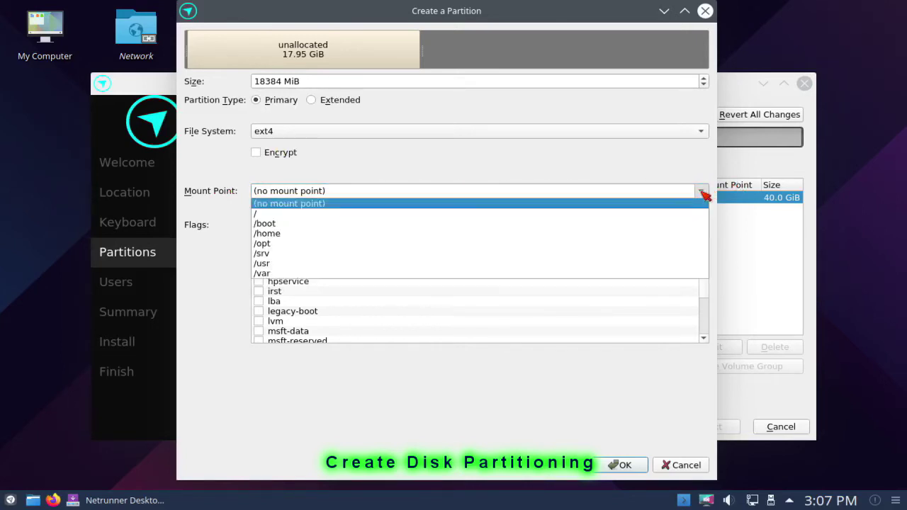
{"action": "left_click", "coordinate": [266, 216]}
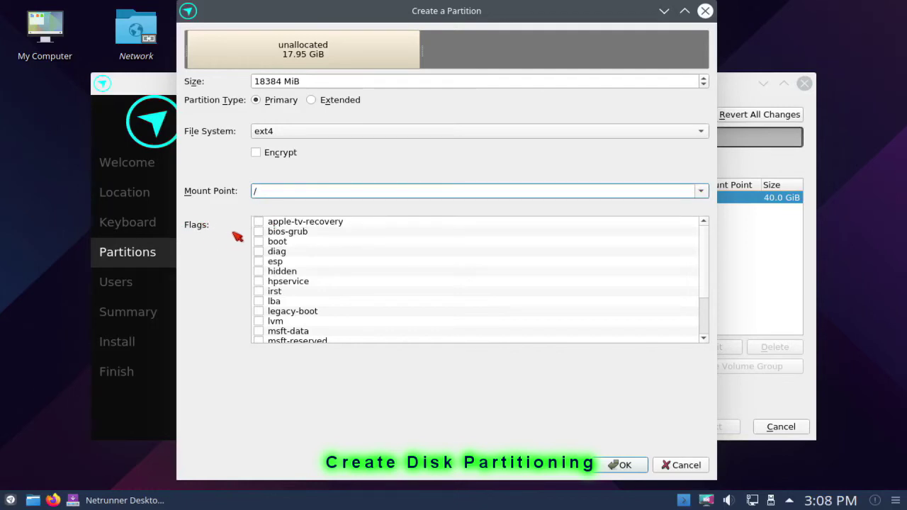
{"action": "left_click", "coordinate": [259, 242]}
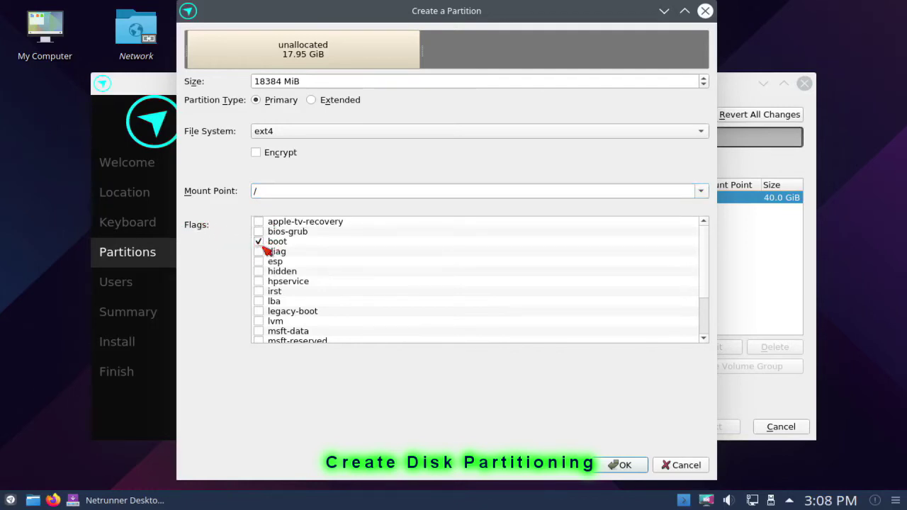
{"action": "left_click", "coordinate": [624, 465]}
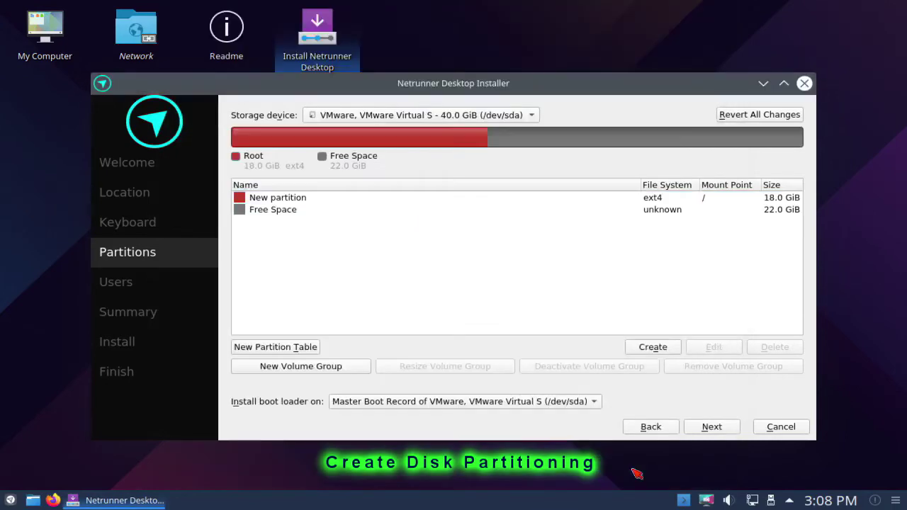
Create a 4096 MiB primary linuxswap partition in the remaining free space.
{"action": "left_click", "coordinate": [262, 212]}
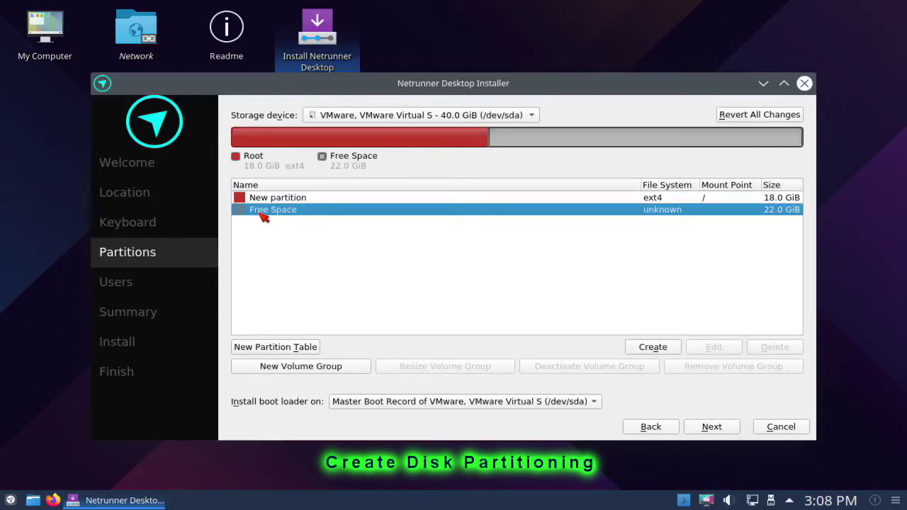
{"action": "left_click", "coordinate": [658, 347]}
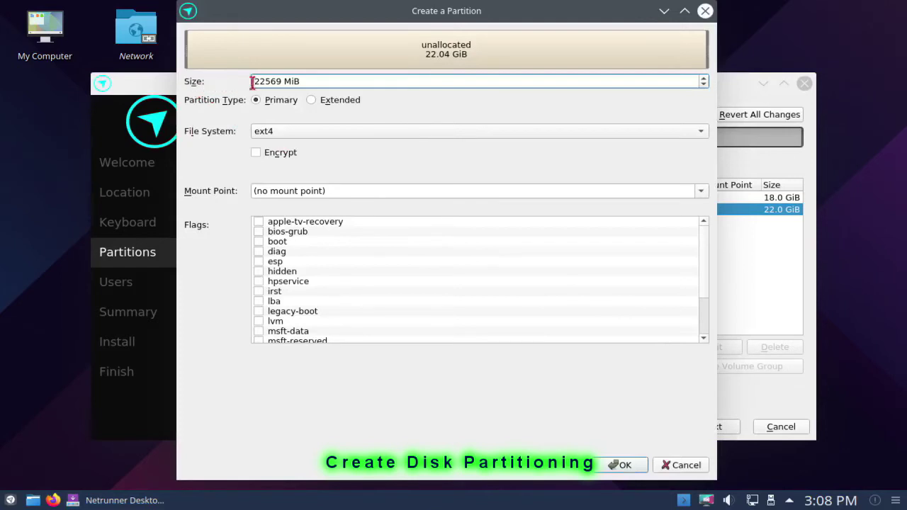
{"action": "left_click_drag", "start_coordinate": [281, 81], "coordinate": [252, 81]}
{"action": "type", "text": "4096"}
{"action": "left_click", "coordinate": [277, 135]}
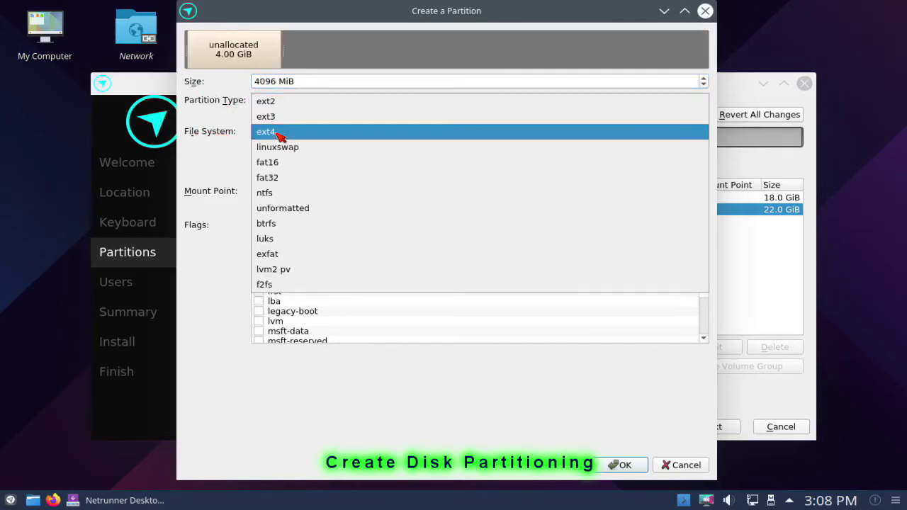
{"action": "left_click", "coordinate": [277, 149]}
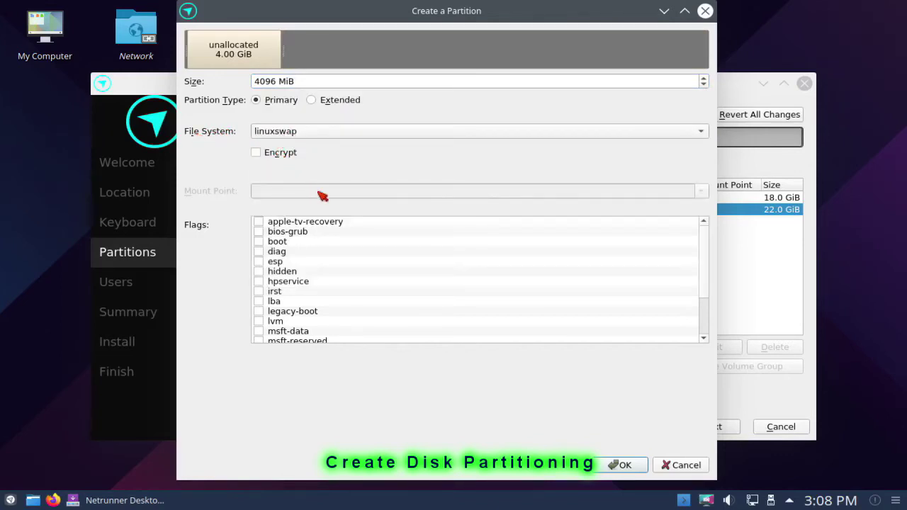
{"action": "left_click", "coordinate": [620, 464]}
Create a primary ext4 partition with mount point /home using the full 18473 MiB of remaining free space.
{"action": "left_click", "coordinate": [279, 223]}
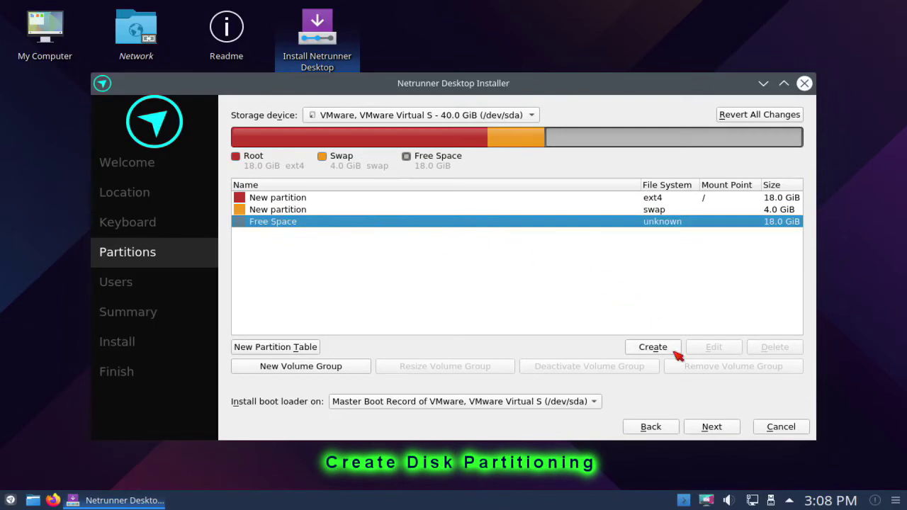
{"action": "left_click", "coordinate": [652, 347]}
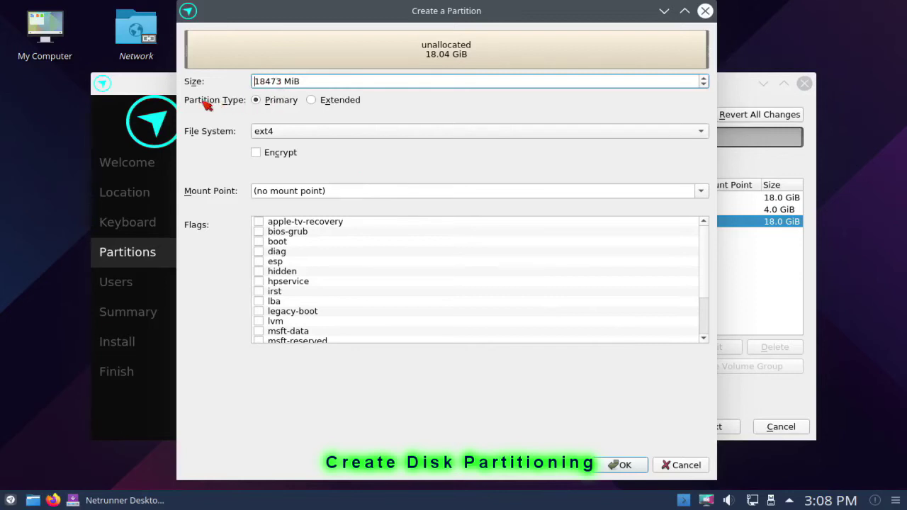
{"action": "left_click", "coordinate": [284, 105]}
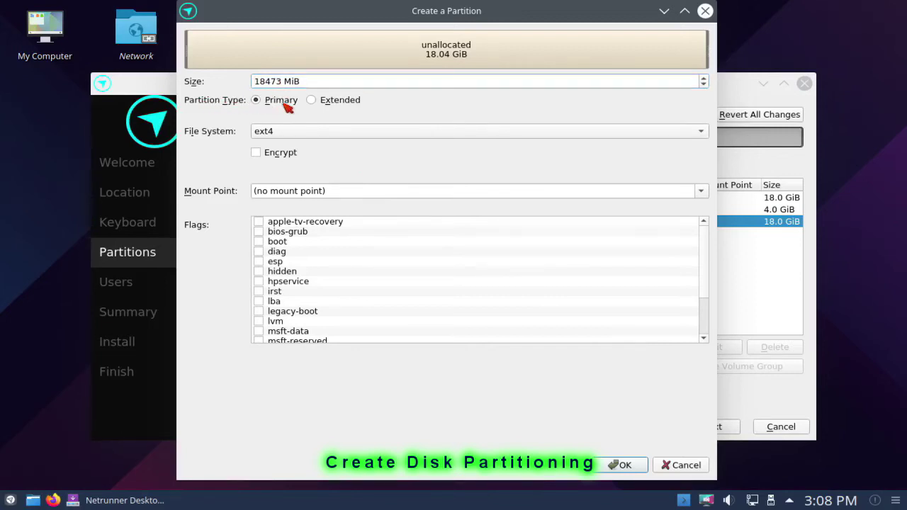
{"action": "left_click", "coordinate": [282, 135]}
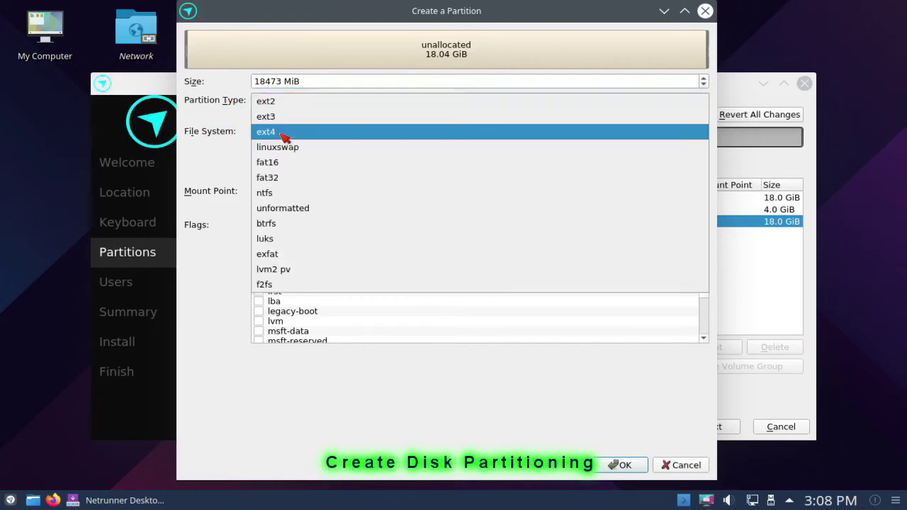
{"action": "left_click", "coordinate": [281, 134]}
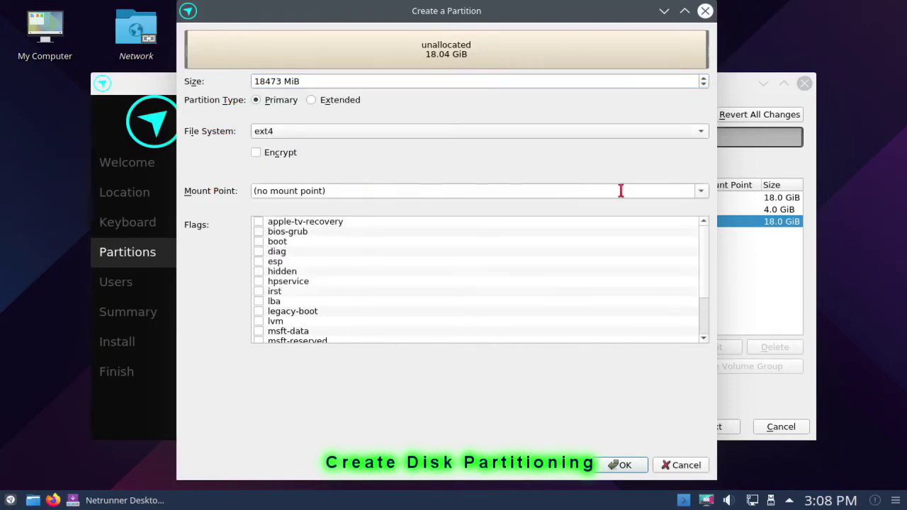
{"action": "left_click", "coordinate": [701, 191]}
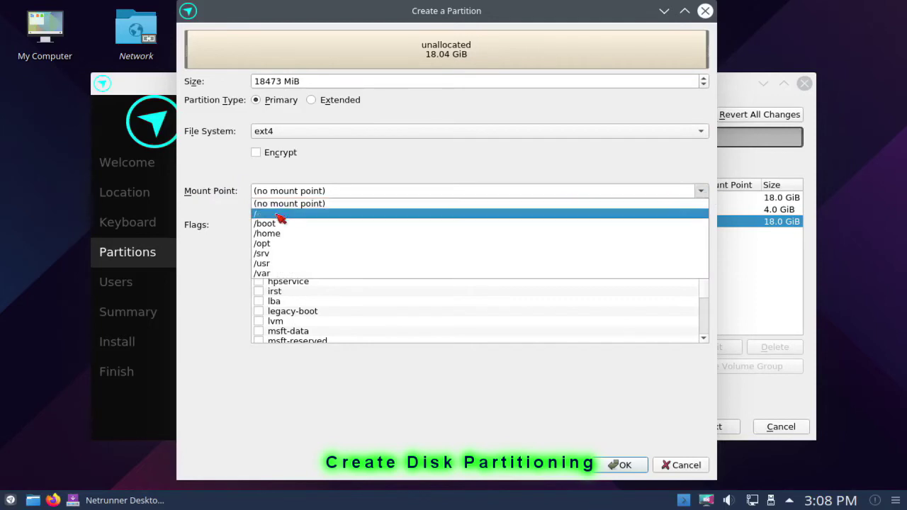
{"action": "left_click", "coordinate": [268, 234]}
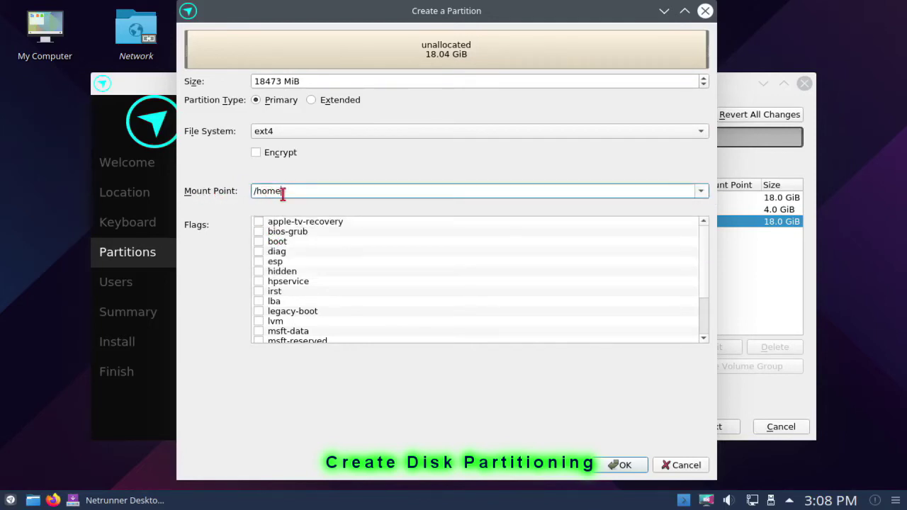
{"action": "left_click", "coordinate": [625, 465]}
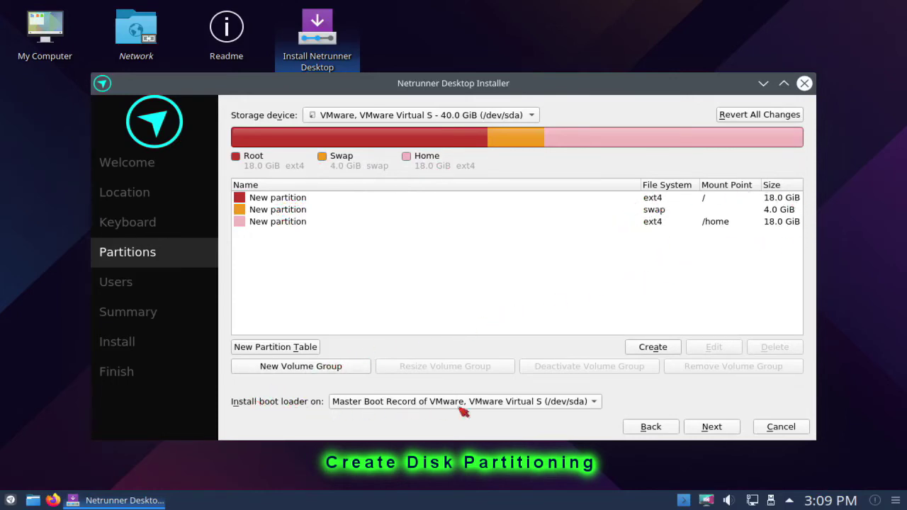
Keep the boot loader on the Master Boot Record of /dev/sda and continue to the user account setup.
{"action": "left_click", "coordinate": [595, 402]}
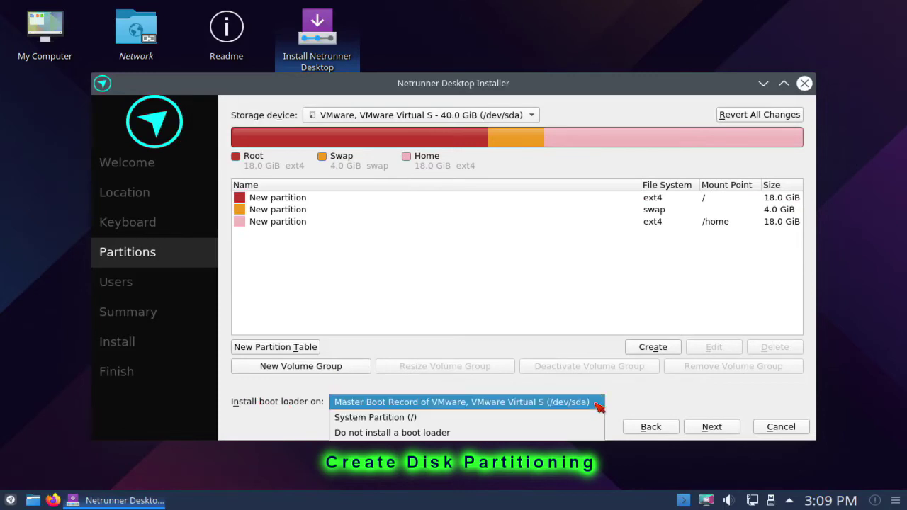
{"action": "left_click", "coordinate": [506, 403]}
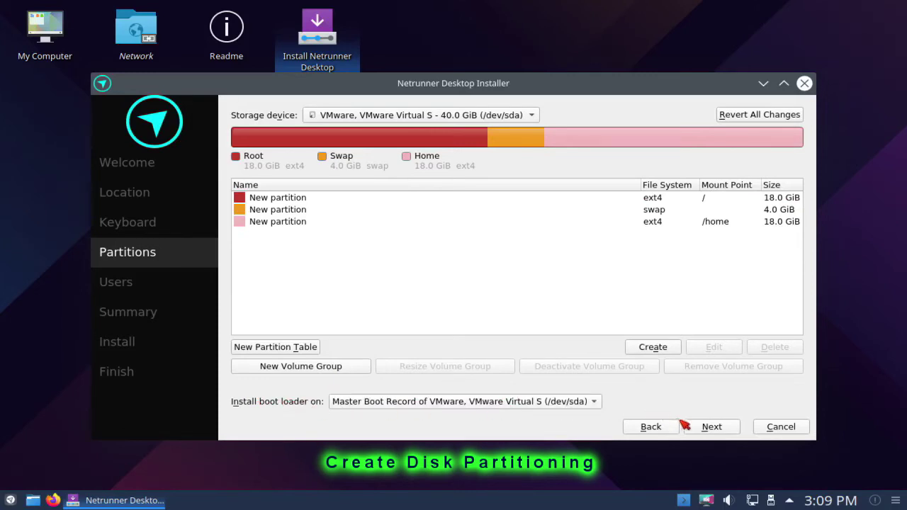
{"action": "left_click", "coordinate": [712, 429]}
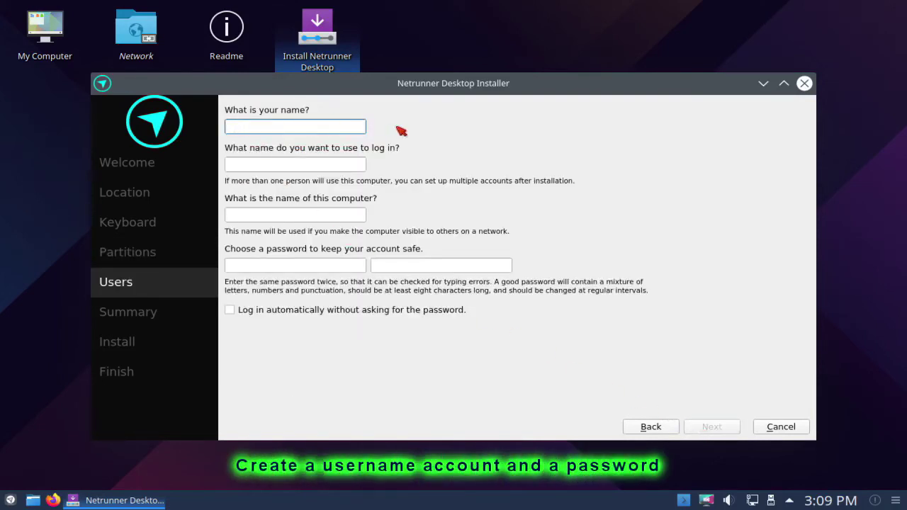
Enter the user's name for the new account and accept the suggested login and computer names.
{"action": "type", "text": "rhesus"}
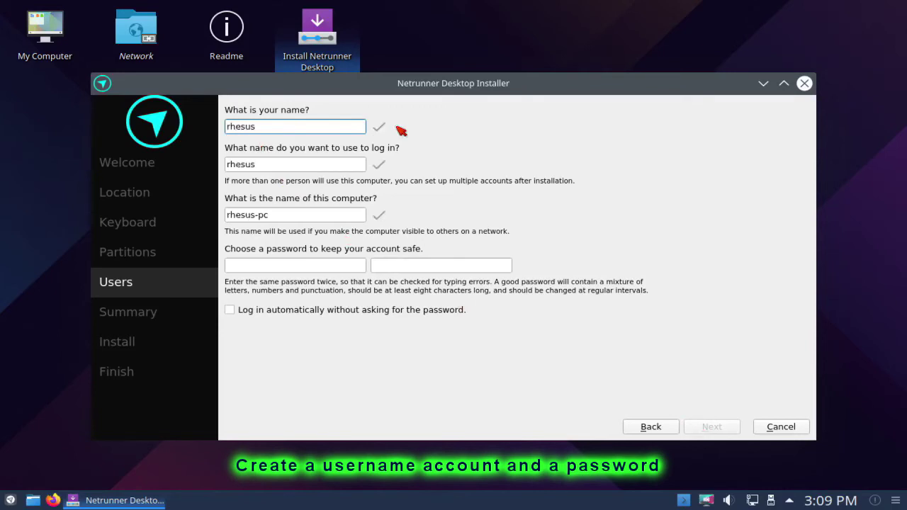
{"action": "key", "text": "Tab"}
{"action": "key", "text": "Tab"}
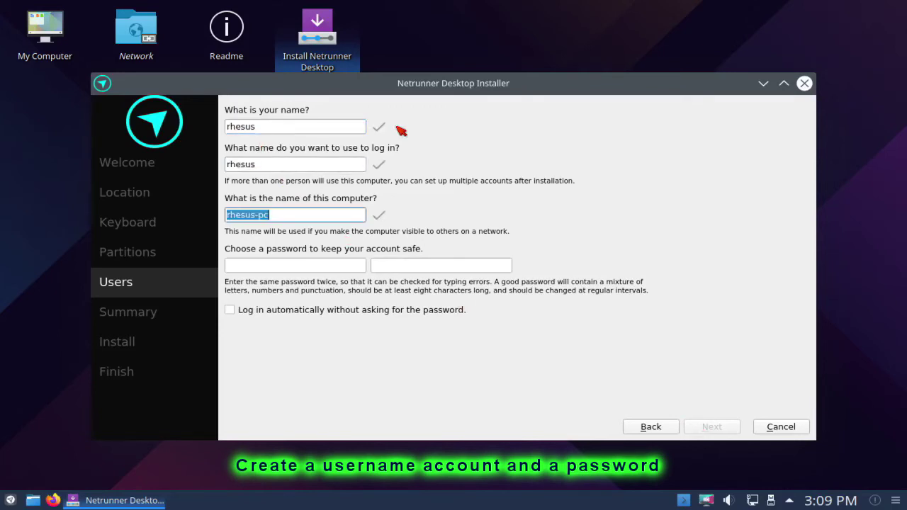
{"action": "key", "text": "Tab"}
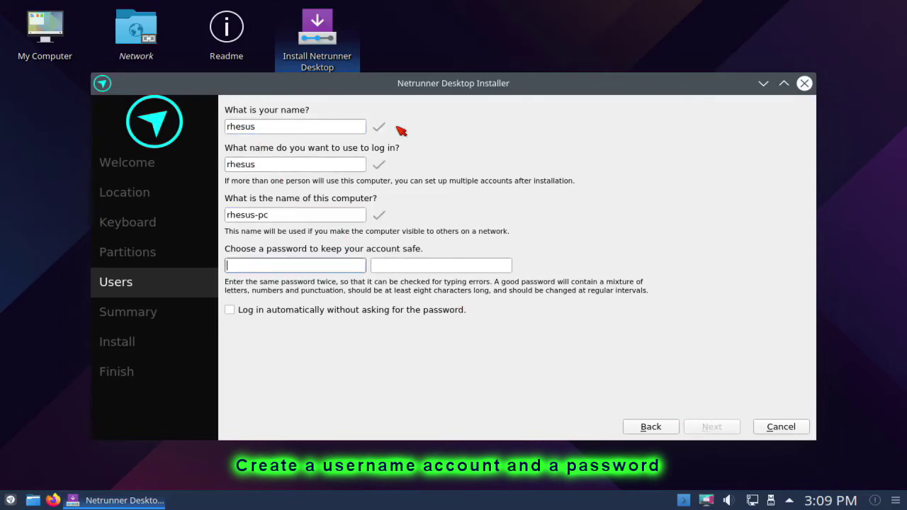
Type the account password in both password fields and continue to the installation summary.
{"action": "type", "text": "•••"}
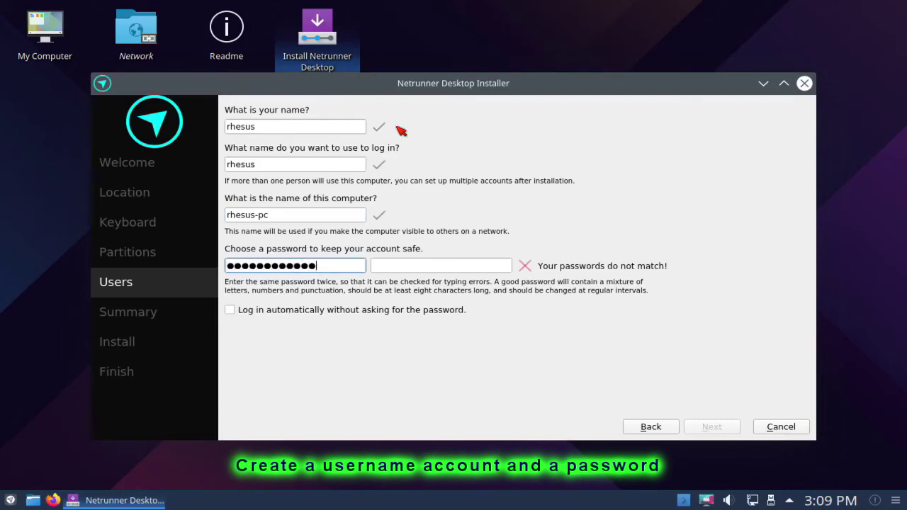
{"action": "key", "text": "Tab"}
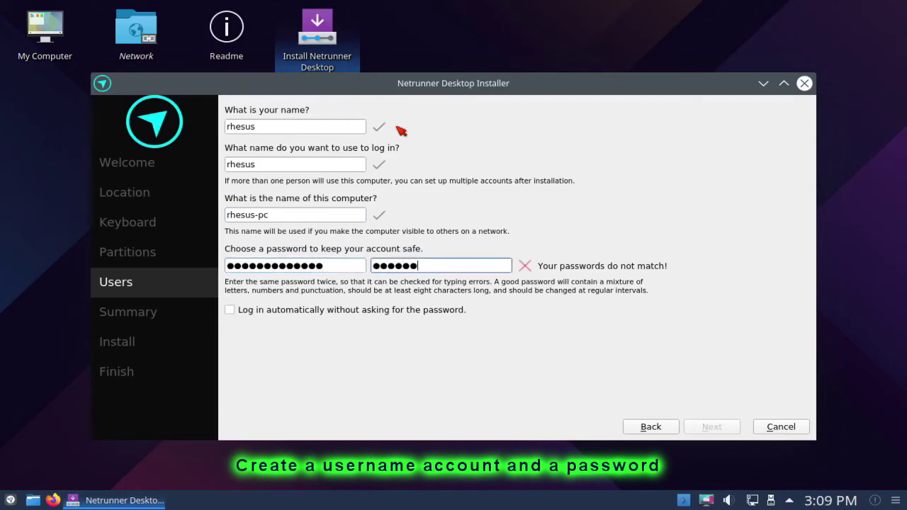
{"action": "type", "text": "•••••••••••••"}
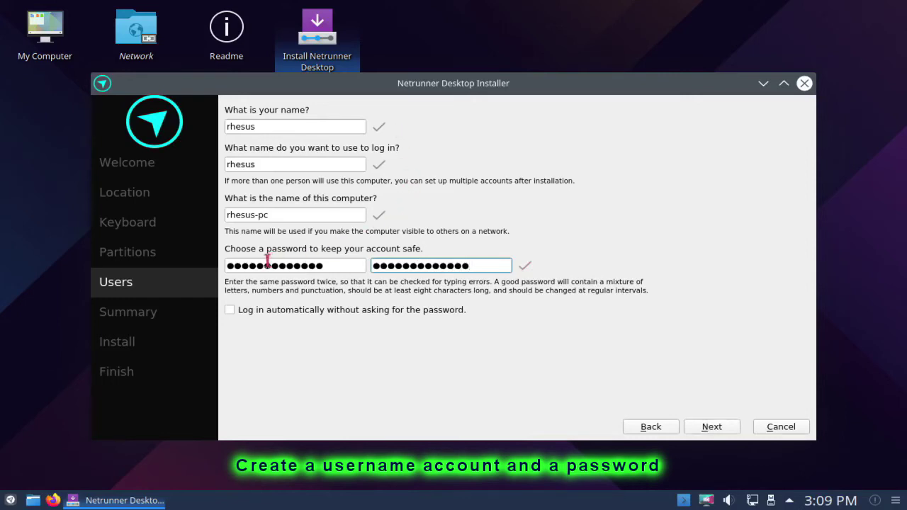
{"action": "left_click", "coordinate": [719, 429]}
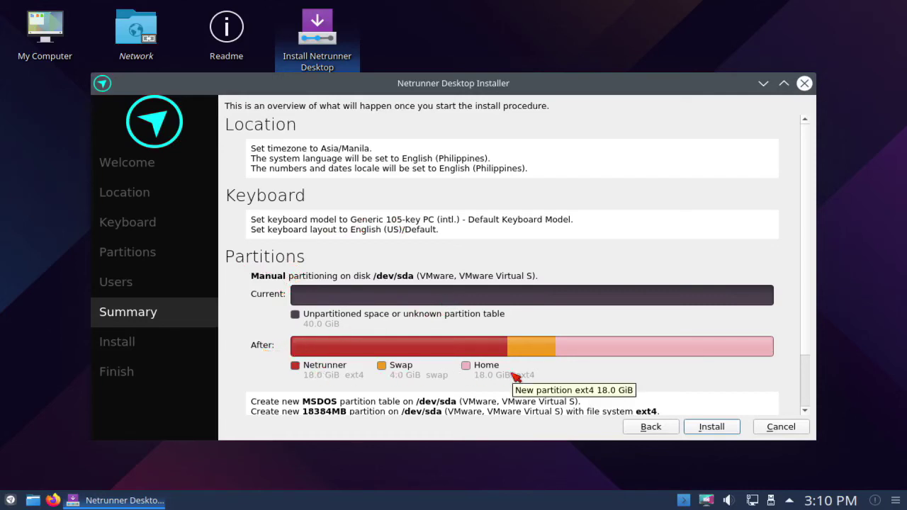
Review the planned partition changes, run the installation, and finish it with a restart into the new system.
{"action": "scroll", "coordinate": [508, 391], "scroll_direction": "down", "scroll_amount": 2}
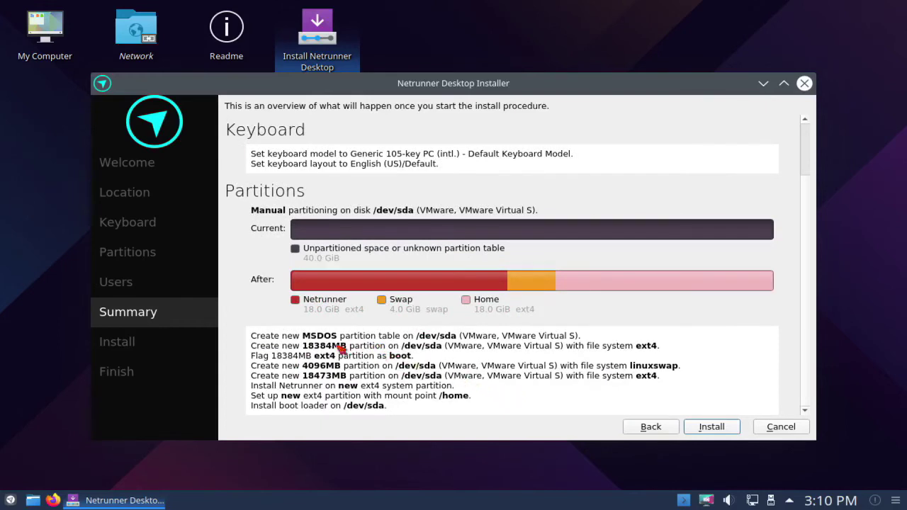
{"action": "left_click", "coordinate": [724, 432]}
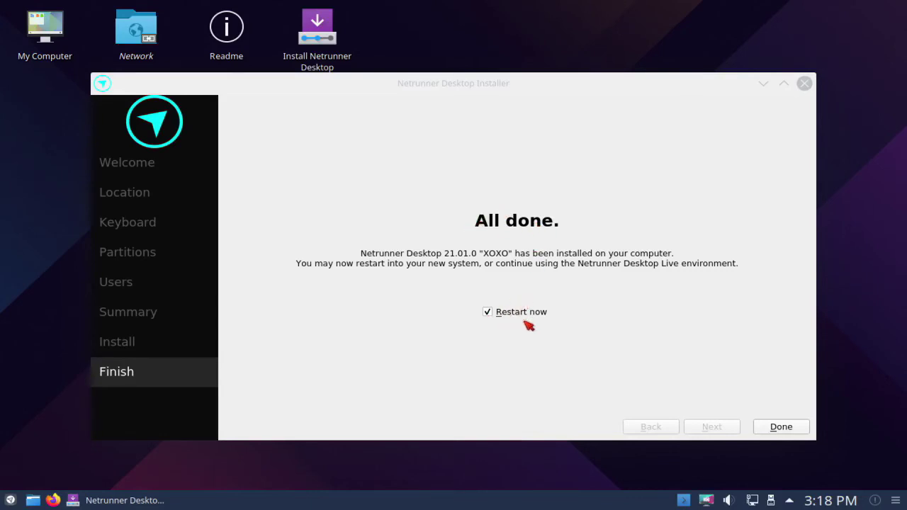
{"action": "left_click", "coordinate": [780, 427]}
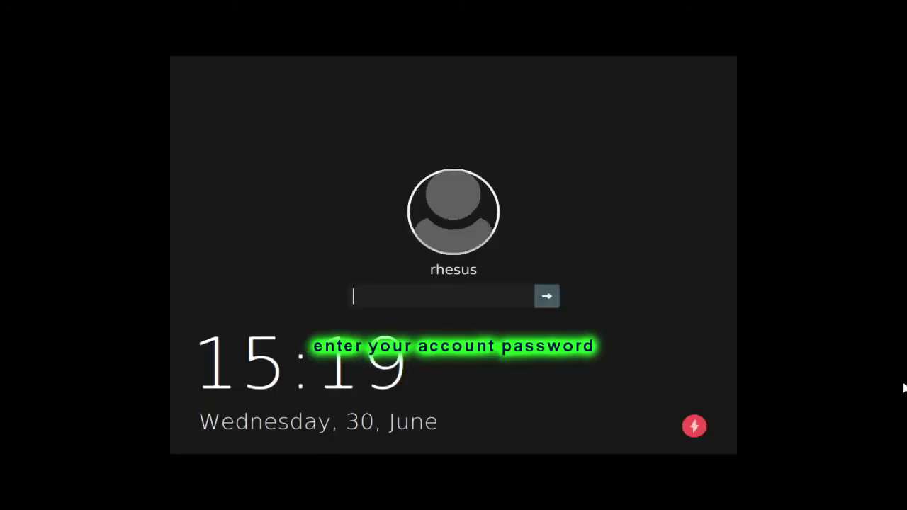
Log in to the installed system by entering the account password.
{"action": "type", "text": "**************"}
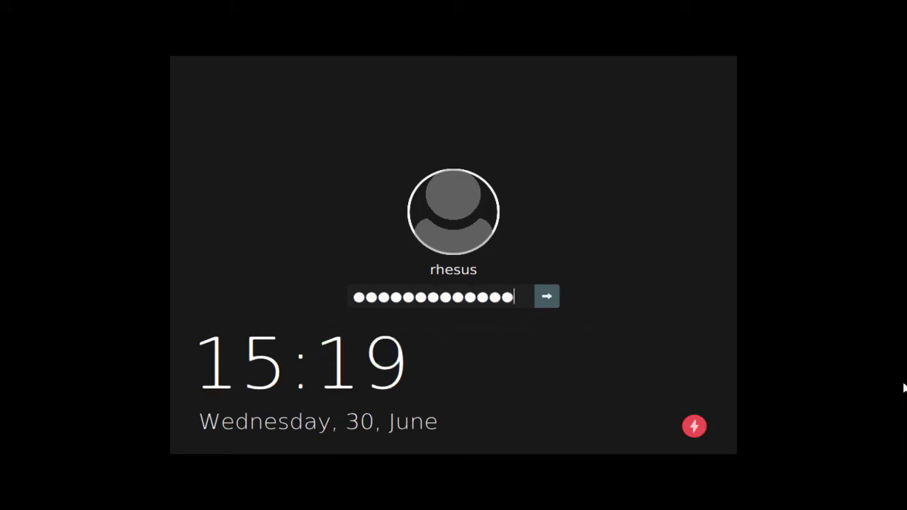
{"action": "key", "text": "Return"}
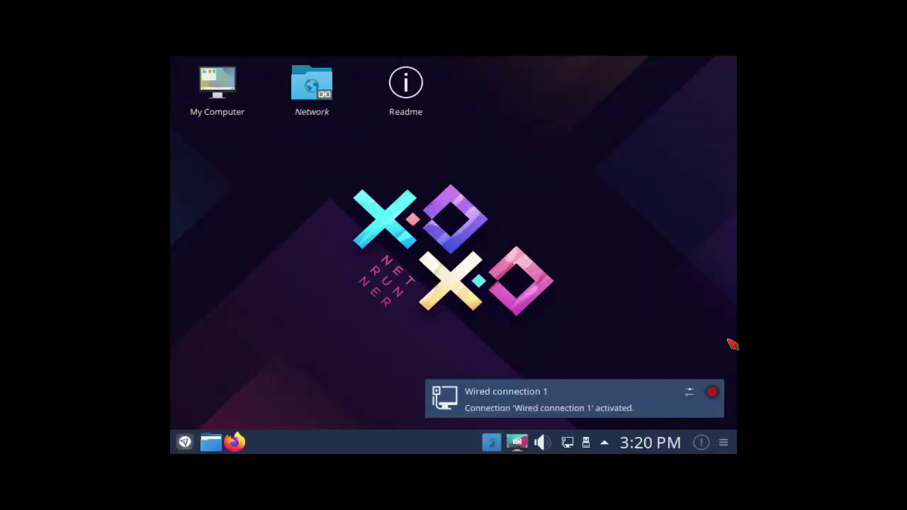
Open System Settings and go to the Displays page in the Display hardware settings.
{"action": "left_click", "coordinate": [184, 442]}
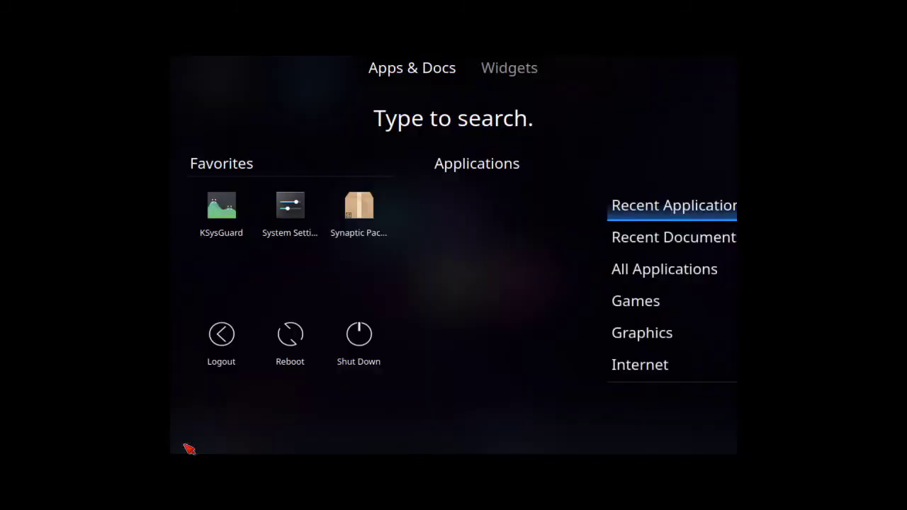
{"action": "left_click", "coordinate": [293, 225]}
{"action": "scroll", "coordinate": [293, 228], "scroll_direction": "down", "scroll_amount": 1}
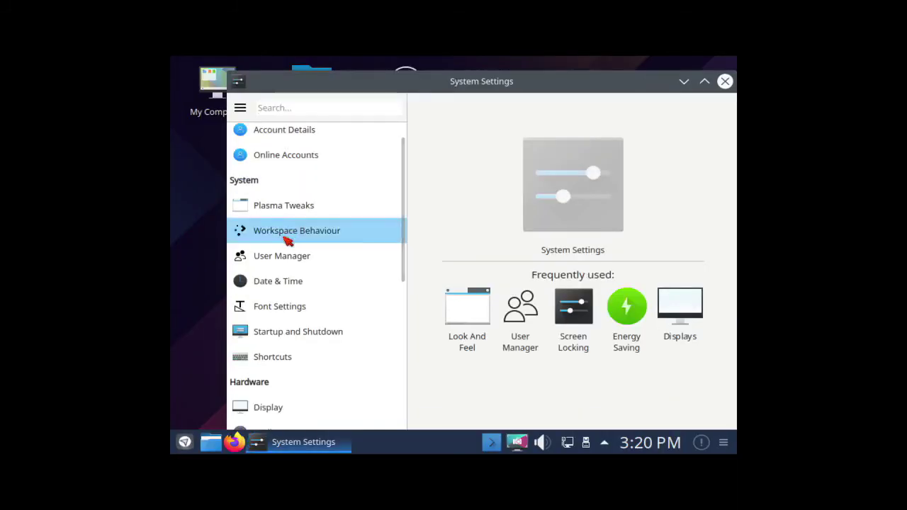
{"action": "scroll", "coordinate": [287, 241], "scroll_direction": "down", "scroll_amount": 3}
{"action": "left_click", "coordinate": [269, 324]}
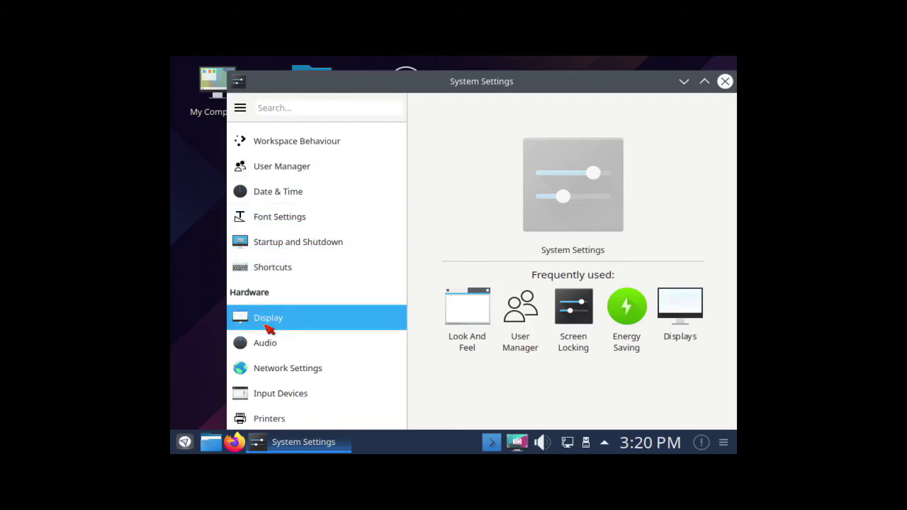
{"action": "left_click", "coordinate": [278, 162]}
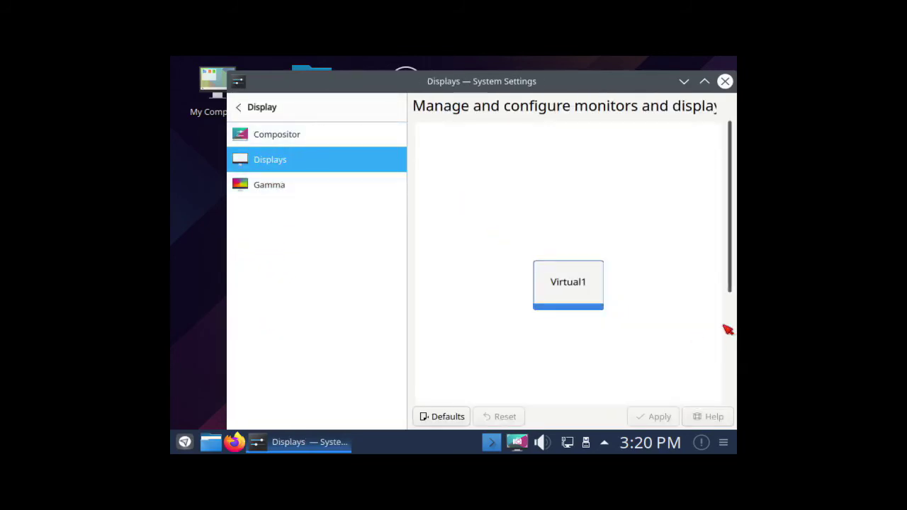
Set the Virtual1 display's resolution to 1280x768, apply it, and close System Settings.
{"action": "scroll", "coordinate": [722, 353], "scroll_direction": "down", "scroll_amount": 5}
{"action": "left_click", "coordinate": [705, 342]}
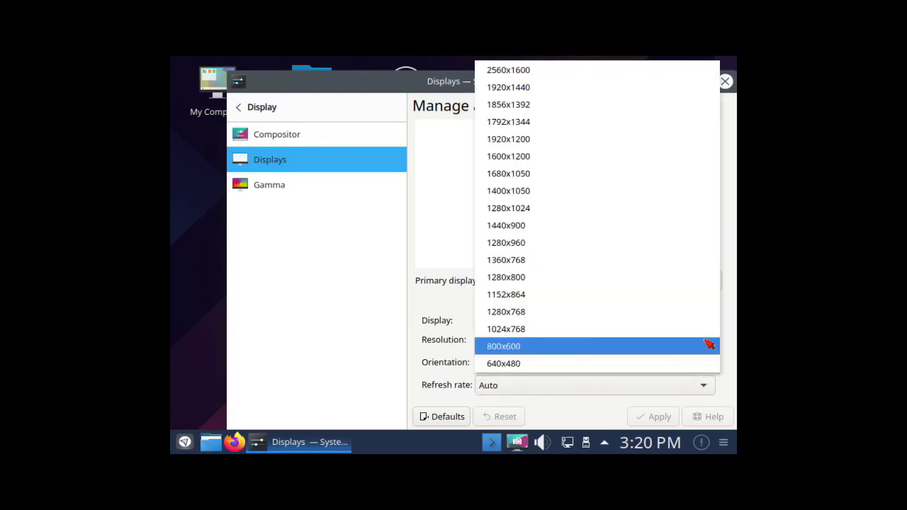
{"action": "left_click", "coordinate": [531, 315]}
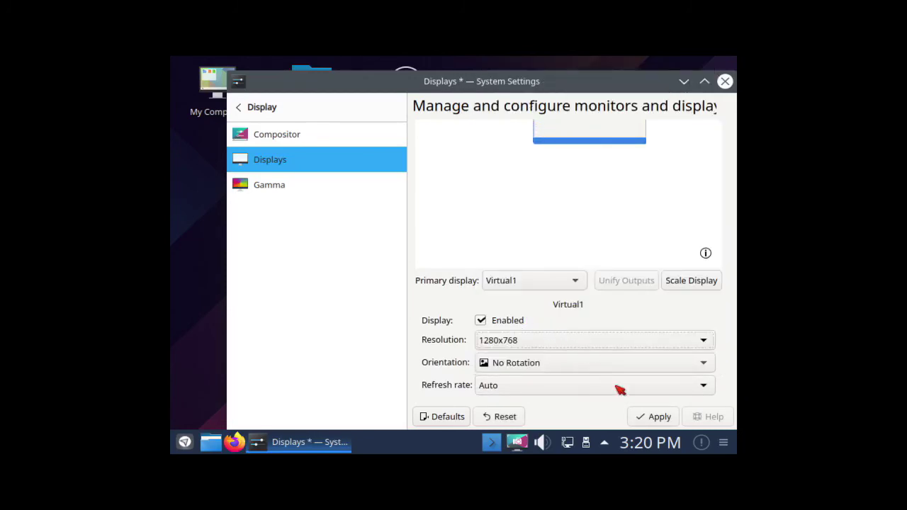
{"action": "left_click", "coordinate": [652, 416]}
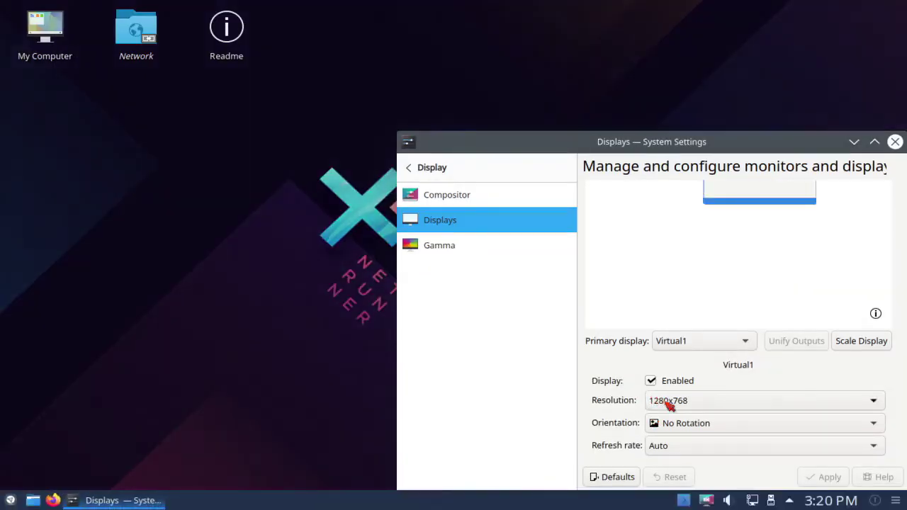
{"action": "left_click", "coordinate": [896, 142]}
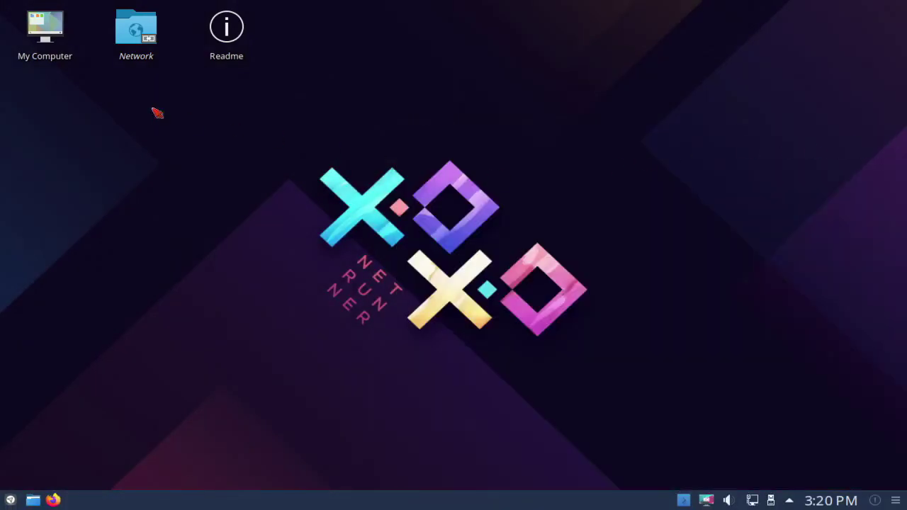
Examine the software, hardware, graphics and OS details in the computer's system information, then close it.
{"action": "left_click", "coordinate": [51, 44]}
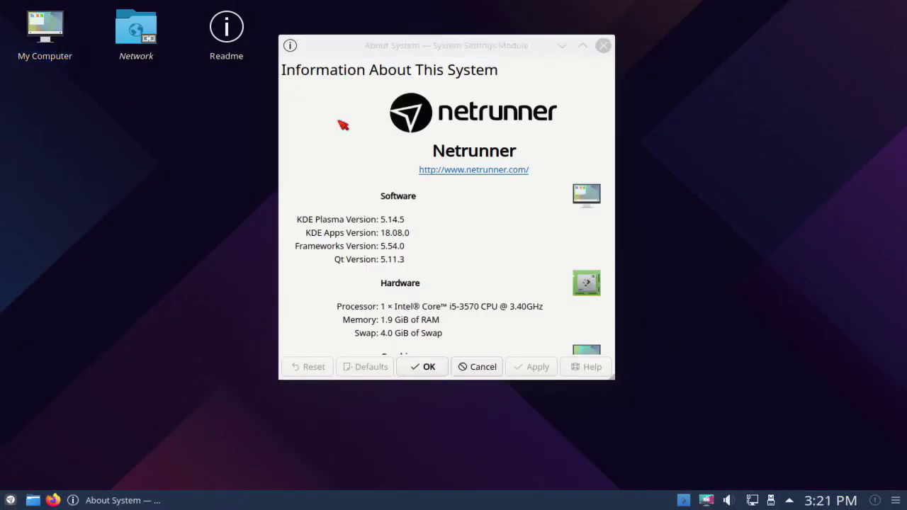
{"action": "left_click_drag", "start_coordinate": [611, 239], "coordinate": [602, 348]}
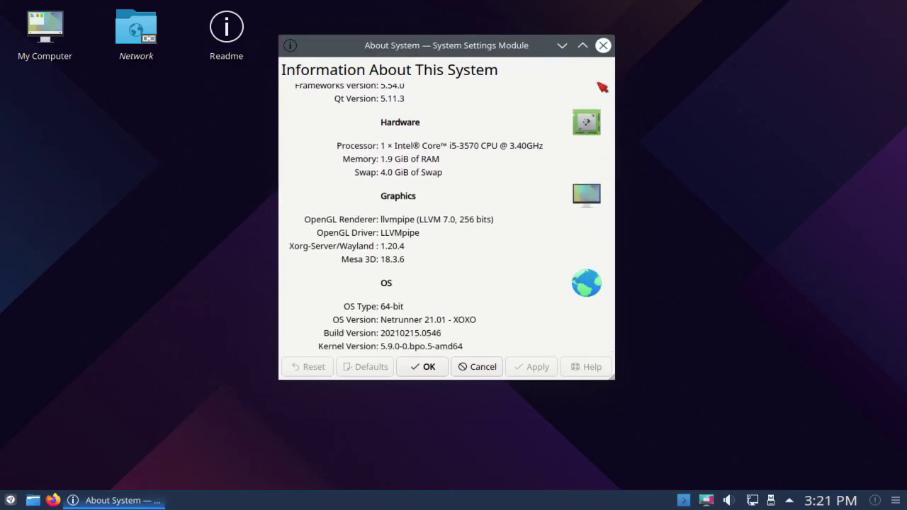
{"action": "left_click", "coordinate": [603, 45]}
Examine the desktop configuration's Wallpaper, Mouse Actions, Location, Icons, Filter and Tweaks pages, leaving the settings without changes.
{"action": "right_click", "coordinate": [468, 115]}
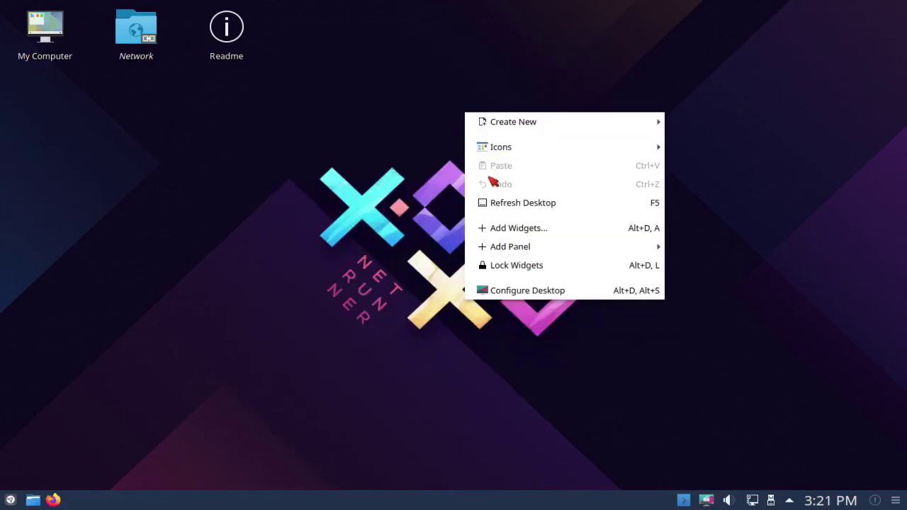
{"action": "left_click", "coordinate": [520, 292]}
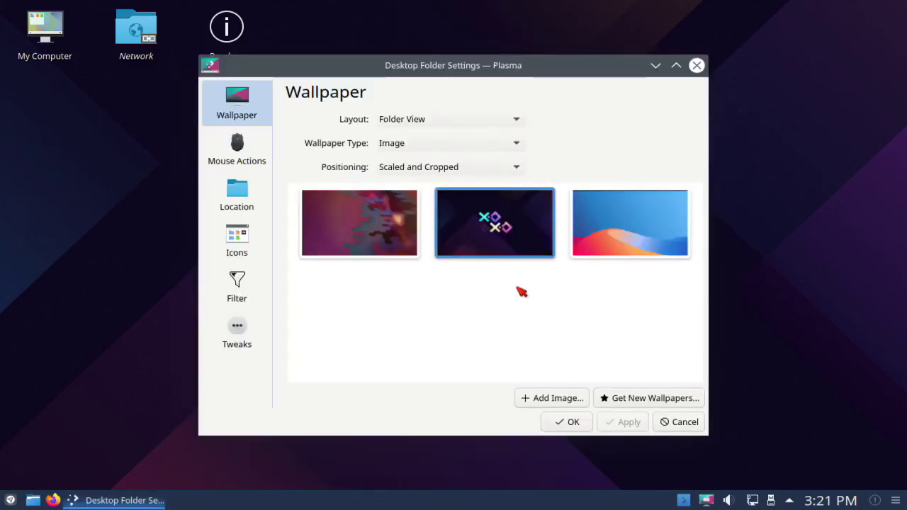
{"action": "left_click", "coordinate": [235, 157]}
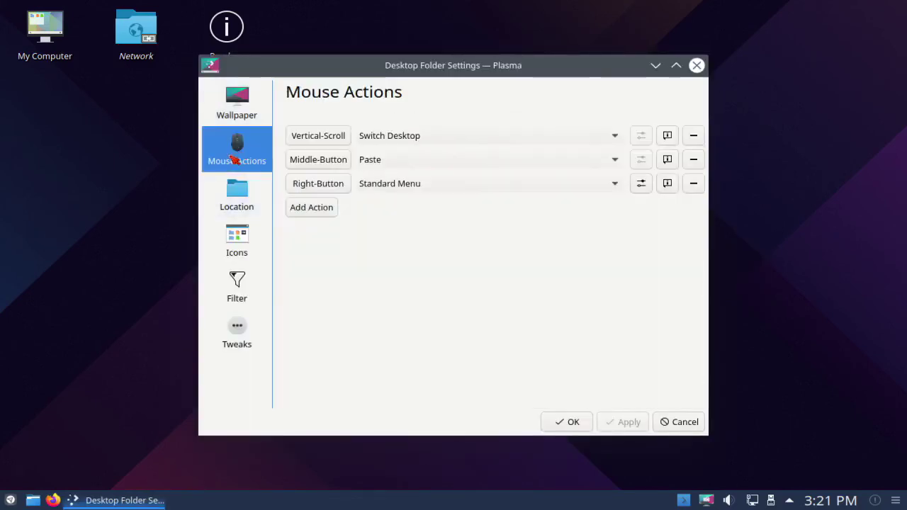
{"action": "left_click", "coordinate": [237, 200]}
{"action": "left_click", "coordinate": [241, 256]}
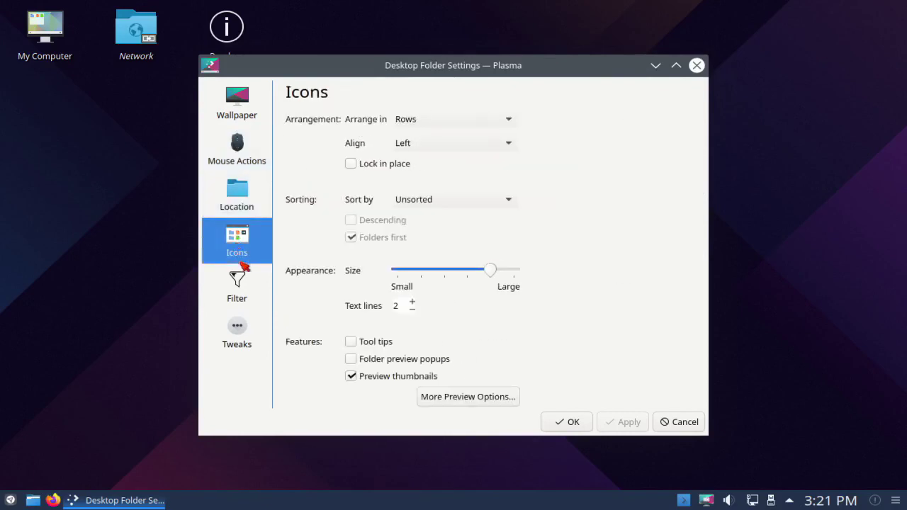
{"action": "left_click", "coordinate": [248, 298]}
{"action": "left_click", "coordinate": [246, 347]}
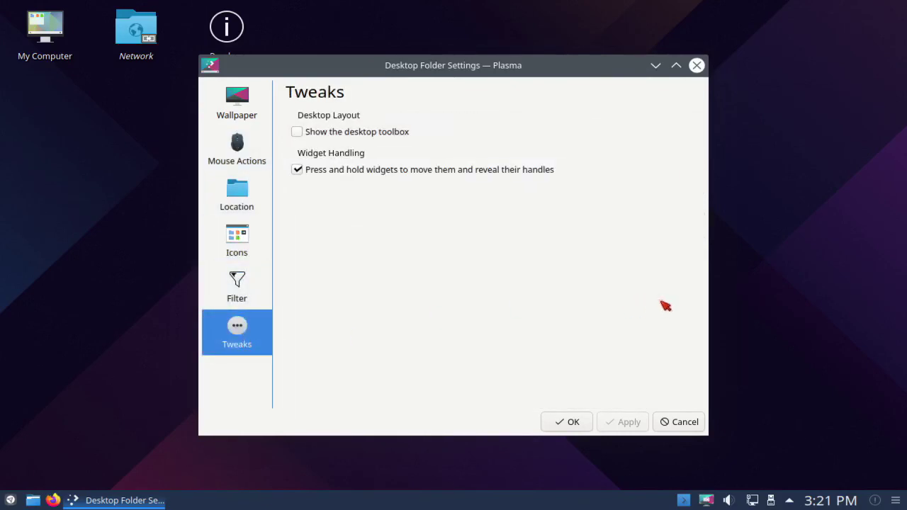
{"action": "left_click", "coordinate": [683, 422]}
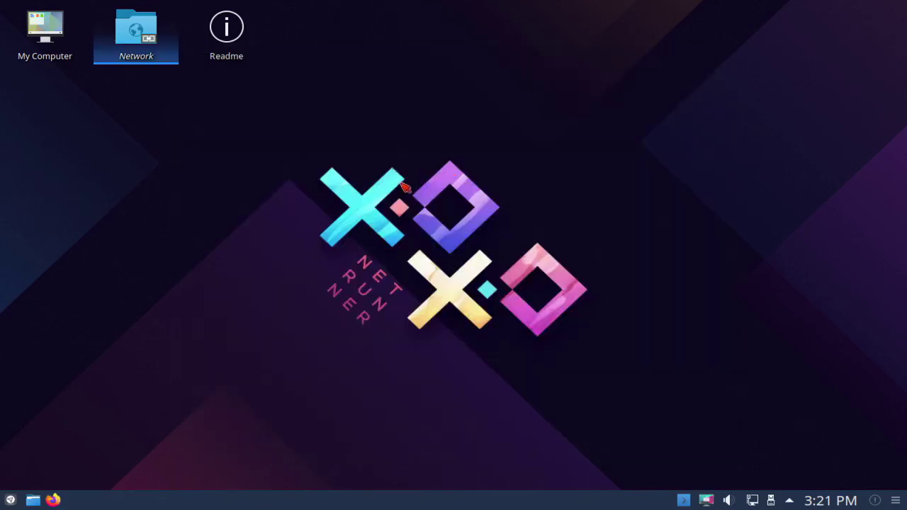
Browse the installed applications in the Games, Graphics, Internet, Multimedia, Office, Settings and System categories of the application launcher, then close it.
{"action": "left_click", "coordinate": [10, 501]}
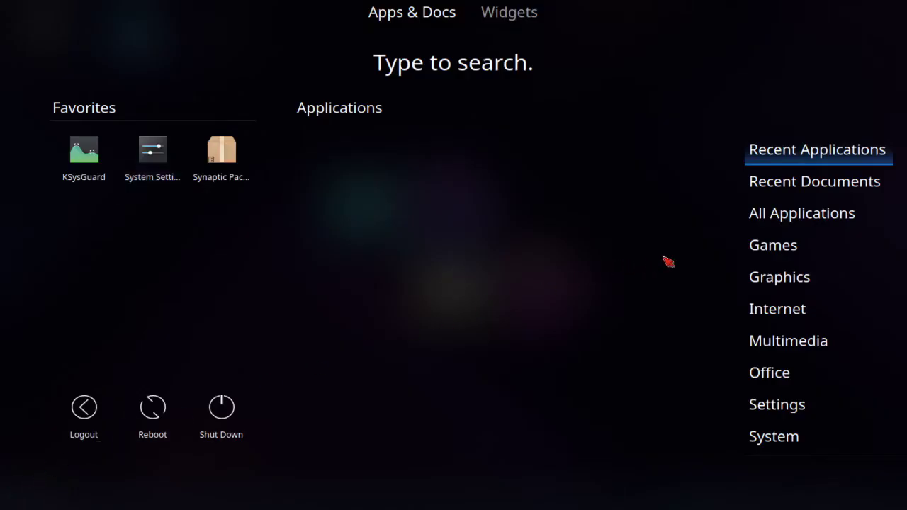
{"action": "mouse_move", "coordinate": [776, 251]}
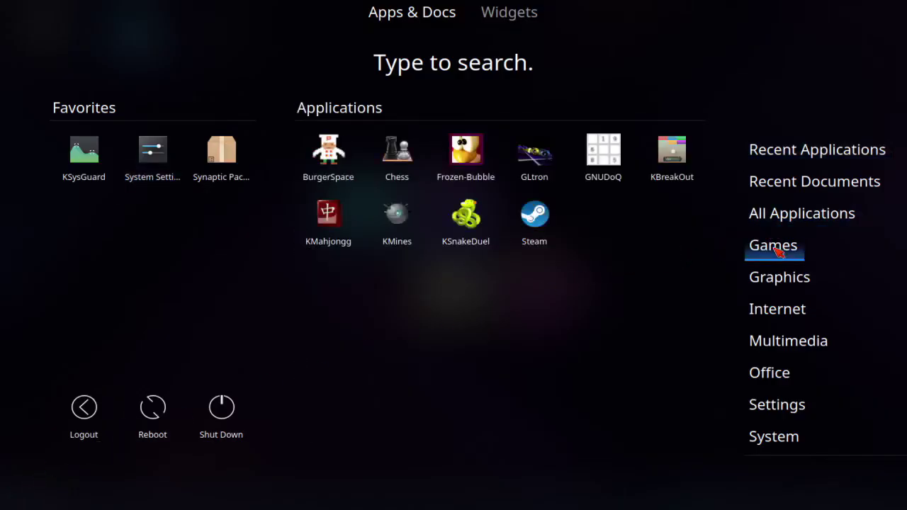
{"action": "mouse_move", "coordinate": [773, 282]}
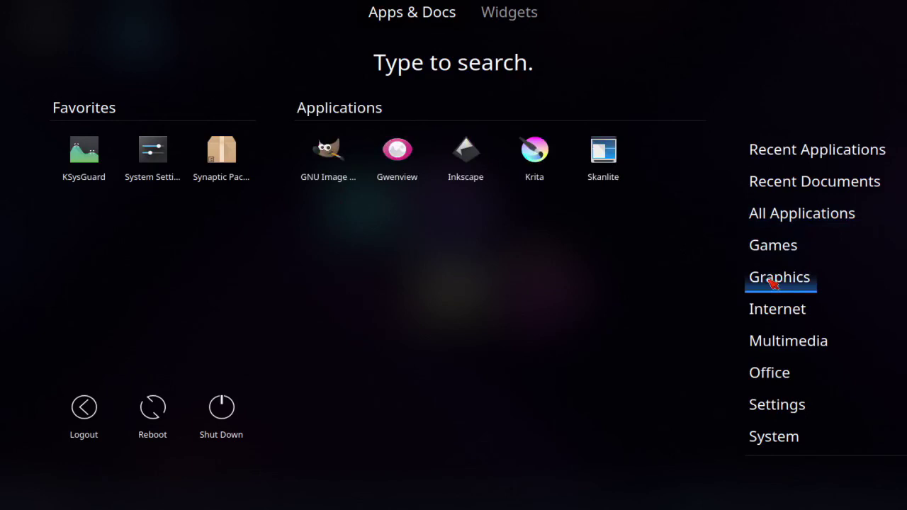
{"action": "mouse_move", "coordinate": [773, 319]}
{"action": "mouse_move", "coordinate": [774, 354]}
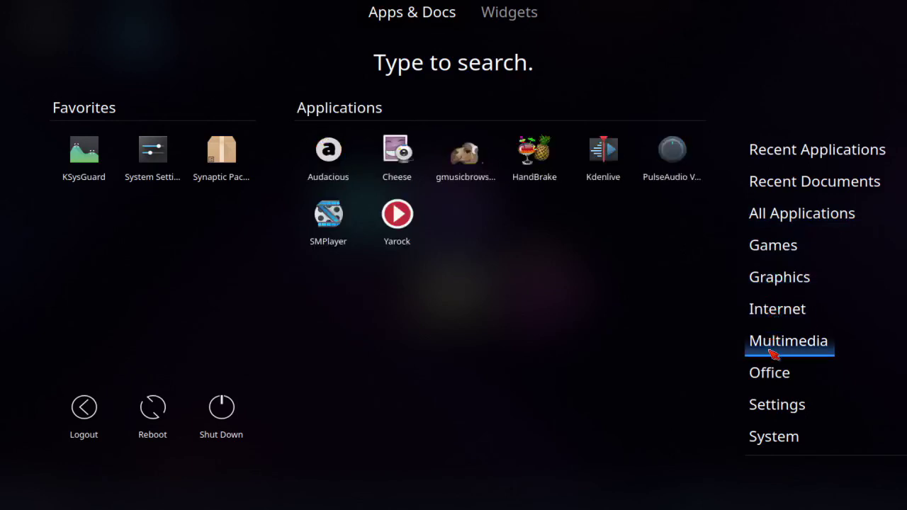
{"action": "mouse_move", "coordinate": [775, 378]}
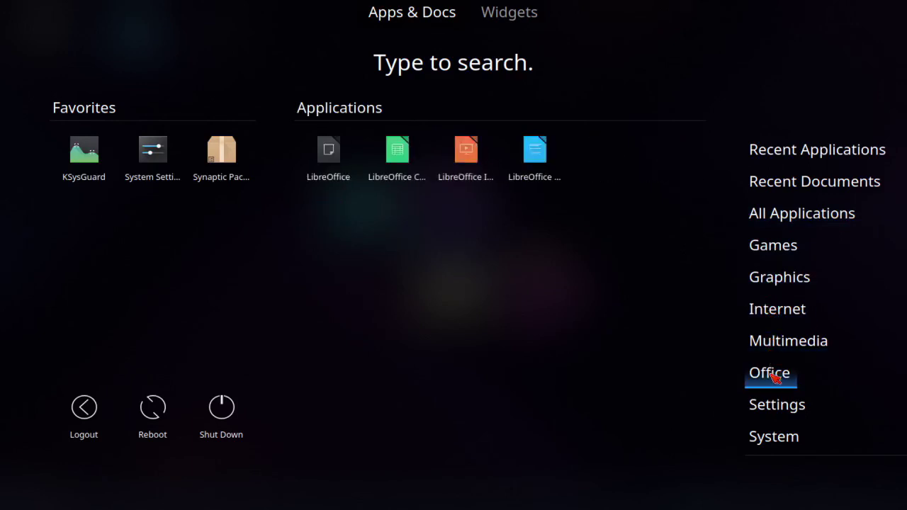
{"action": "mouse_move", "coordinate": [775, 409]}
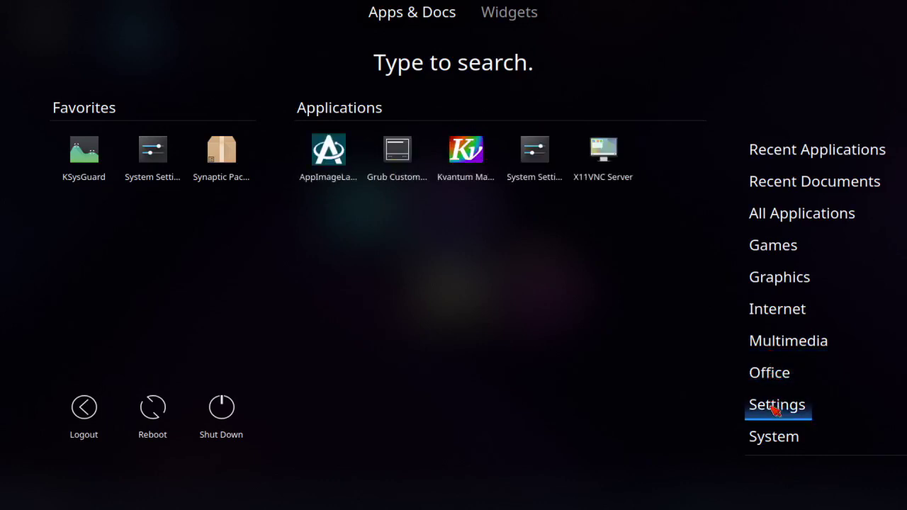
{"action": "mouse_move", "coordinate": [774, 440]}
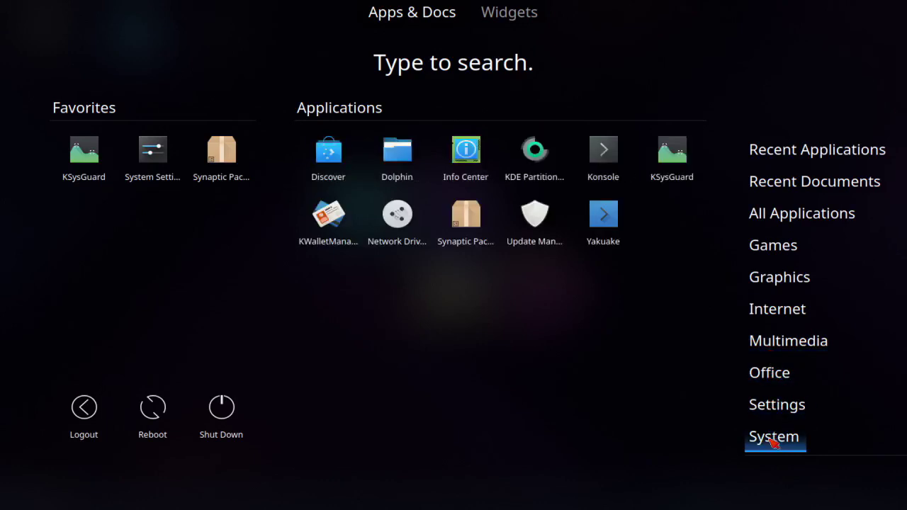
{"action": "left_click", "coordinate": [530, 421]}
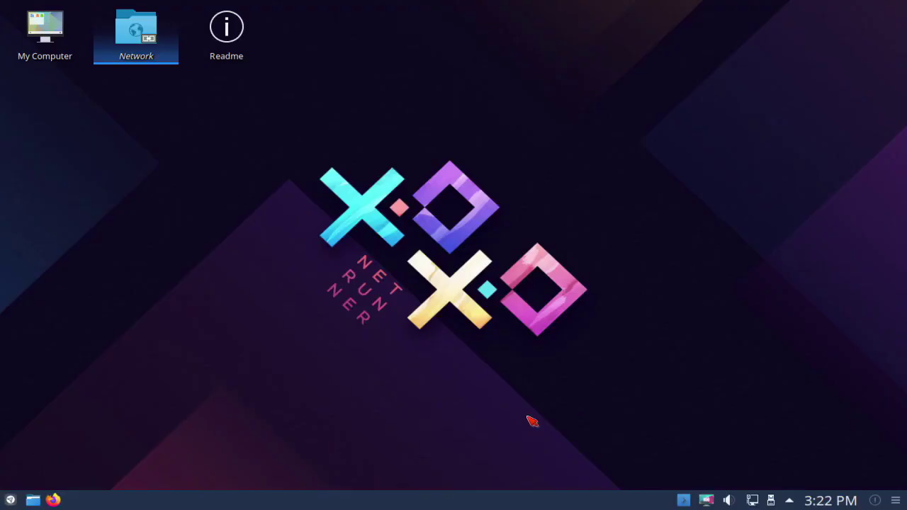
Open Firefox and go to the YouTube home page.
{"action": "left_click", "coordinate": [53, 500]}
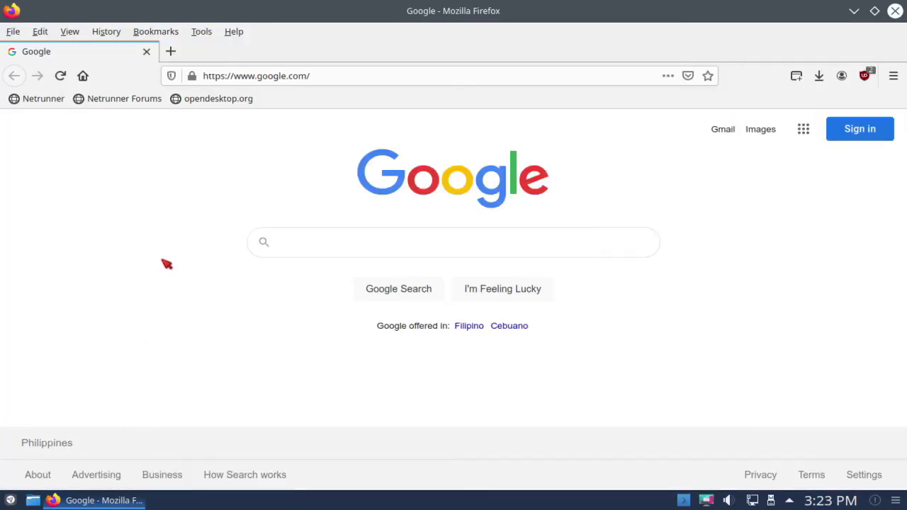
{"action": "left_click", "coordinate": [237, 75]}
{"action": "left_click", "coordinate": [192, 104]}
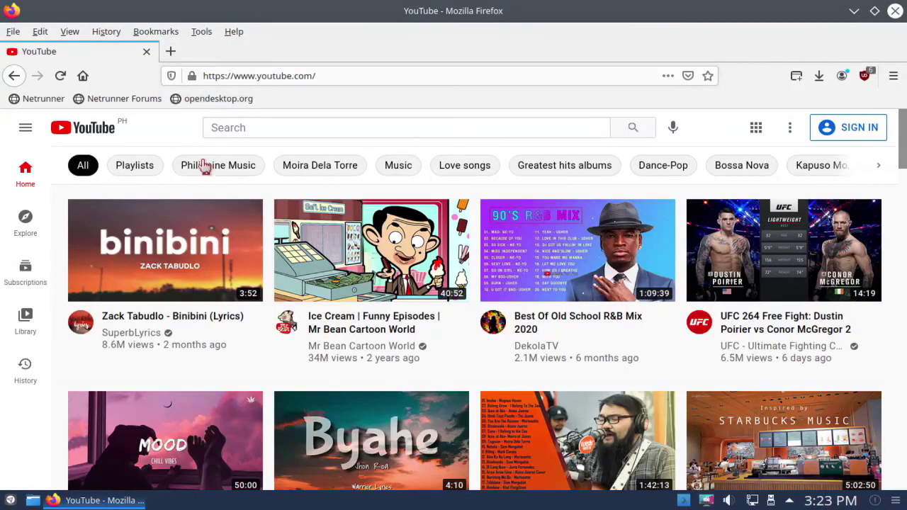
Browse YouTube's Philippine Music, Love songs and Live categories, look through the live videos, and close Firefox.
{"action": "left_click", "coordinate": [206, 166]}
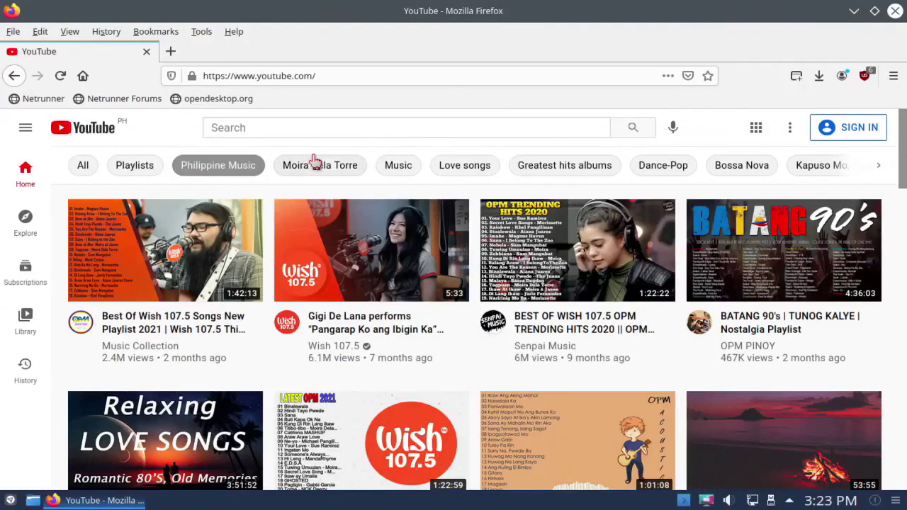
{"action": "left_click", "coordinate": [462, 166]}
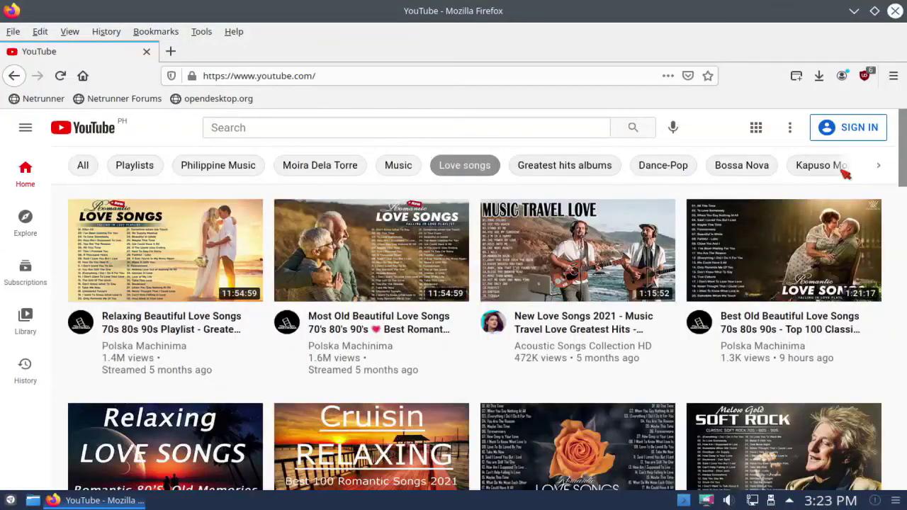
{"action": "left_click", "coordinate": [877, 167]}
{"action": "left_click", "coordinate": [878, 167]}
{"action": "left_click", "coordinate": [879, 169]}
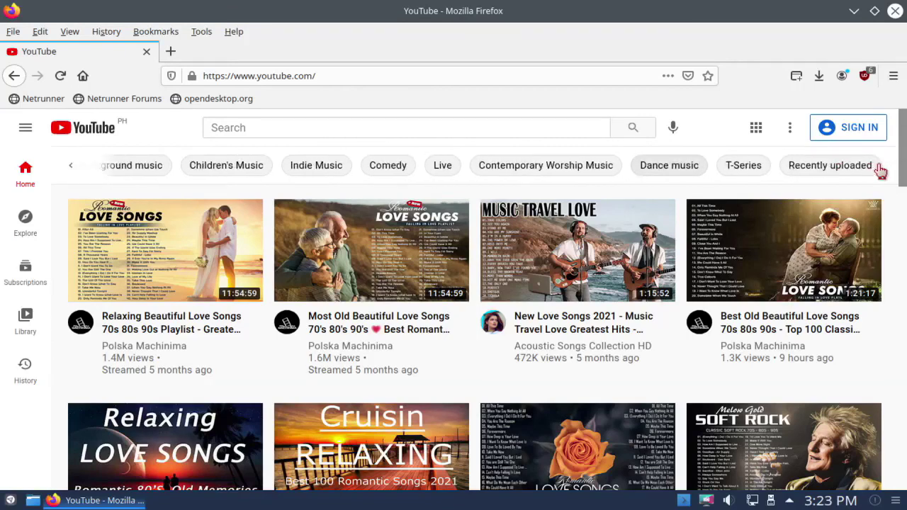
{"action": "left_click", "coordinate": [443, 170]}
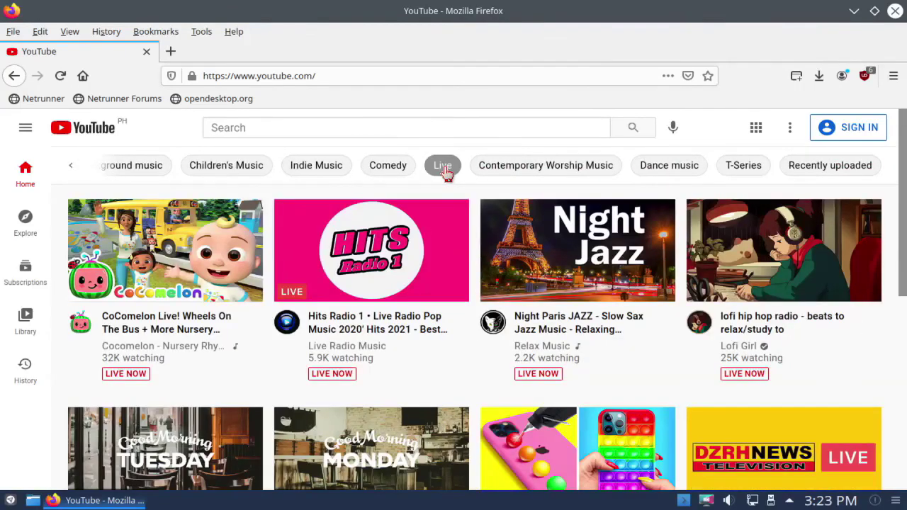
{"action": "scroll", "coordinate": [438, 228], "scroll_direction": "down", "scroll_amount": 5}
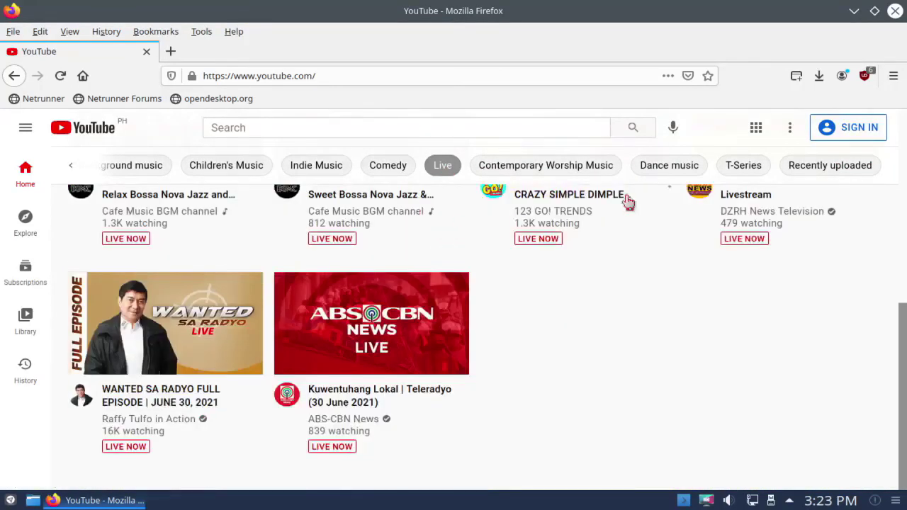
{"action": "left_click", "coordinate": [894, 17]}
View the process table in KSysGuard and close it, then briefly open the Spectacle screenshot tool and dismiss its window.
{"action": "left_click", "coordinate": [11, 501]}
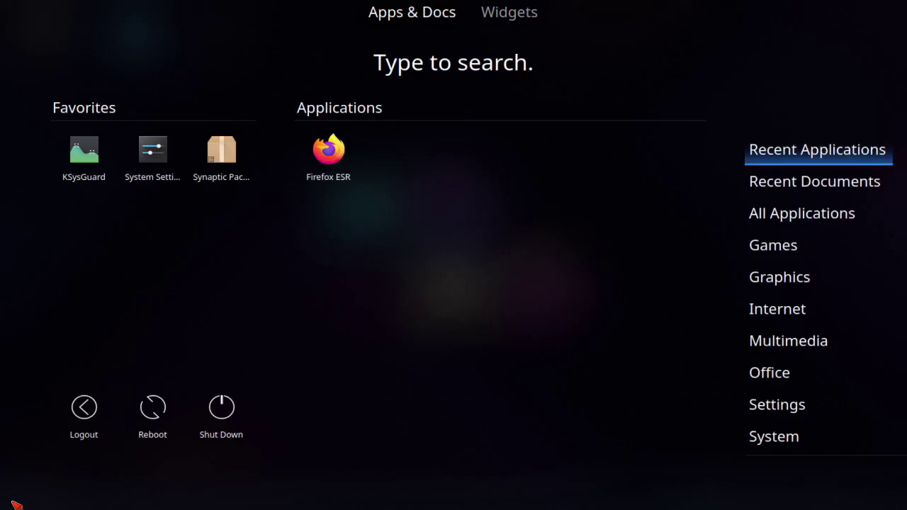
{"action": "left_click", "coordinate": [81, 152]}
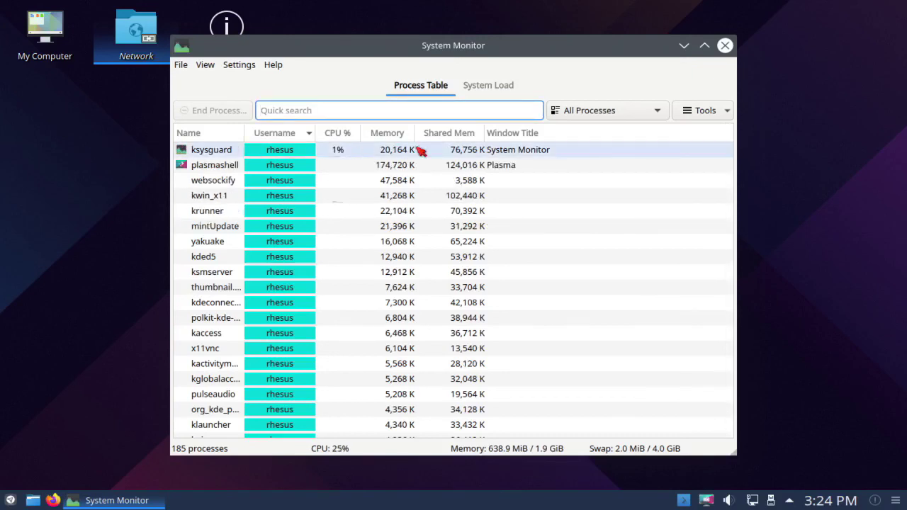
{"action": "left_click", "coordinate": [726, 46]}
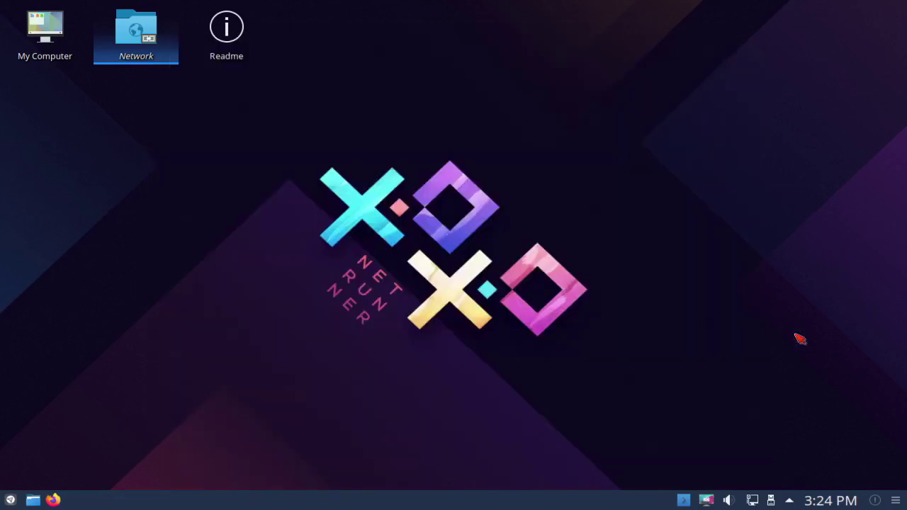
{"action": "left_click", "coordinate": [706, 501]}
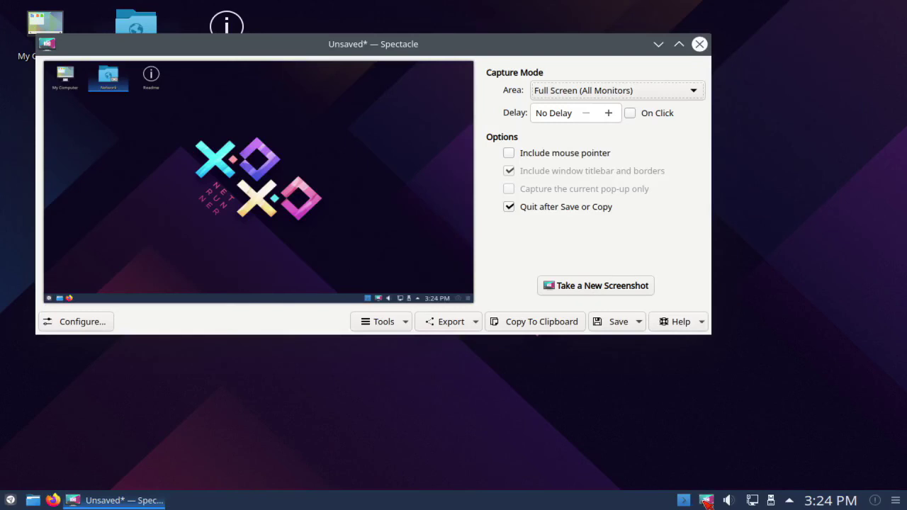
{"action": "left_click", "coordinate": [705, 501]}
Raise the microphone volume to 100 in the audio mixer and close the mixer.
{"action": "left_click", "coordinate": [730, 502]}
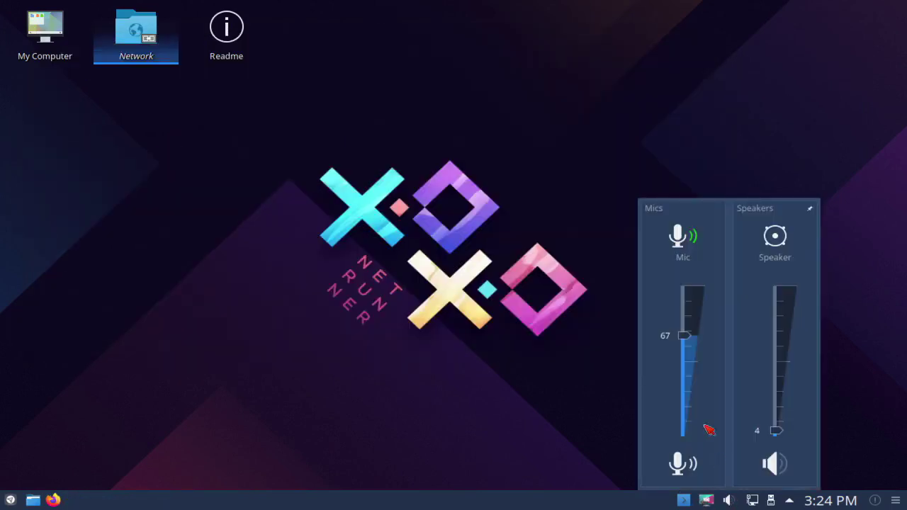
{"action": "left_click_drag", "start_coordinate": [684, 340], "coordinate": [682, 263]}
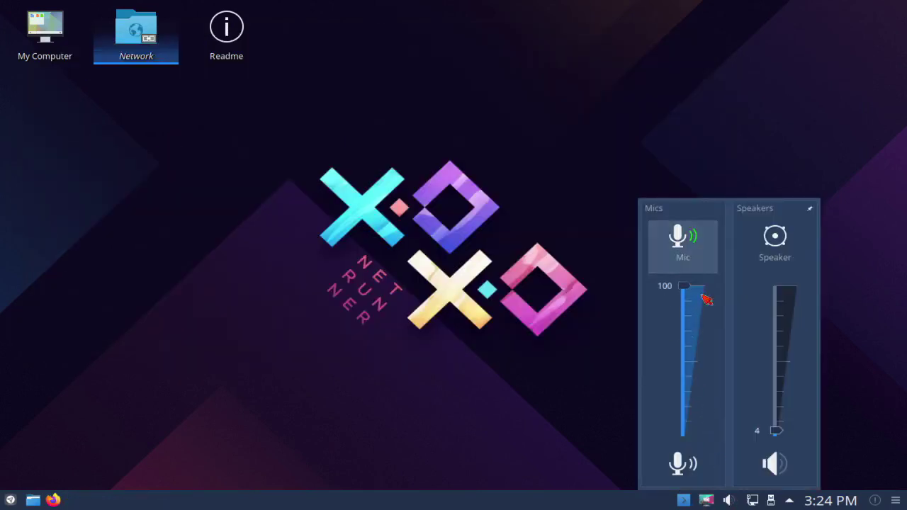
{"action": "left_click", "coordinate": [871, 405]}
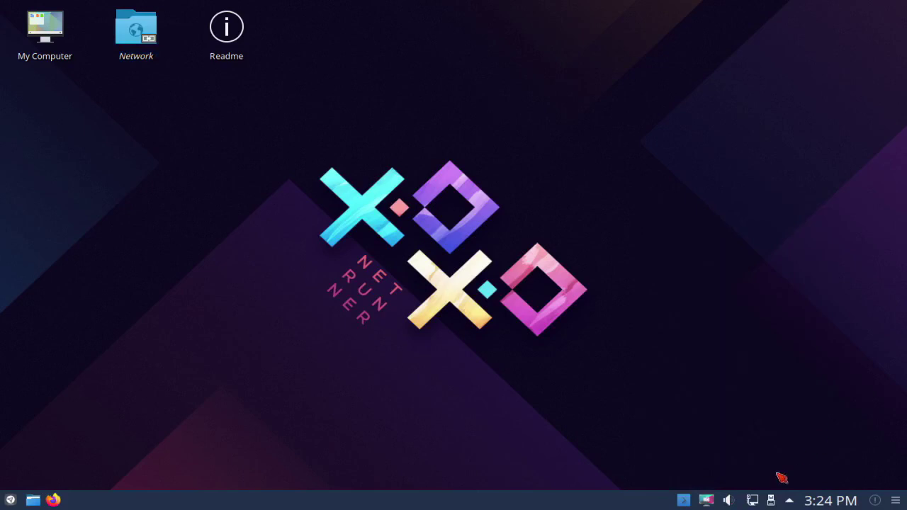
Check the system tray's network connections, device notifier, status and notifications list, calendar and notifications, closing each one.
{"action": "left_click", "coordinate": [753, 500]}
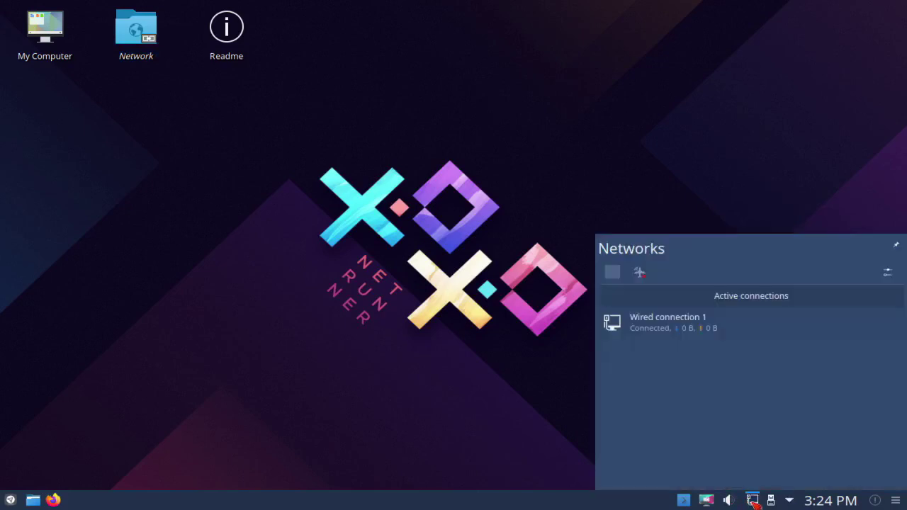
{"action": "left_click", "coordinate": [753, 502]}
{"action": "left_click", "coordinate": [772, 500]}
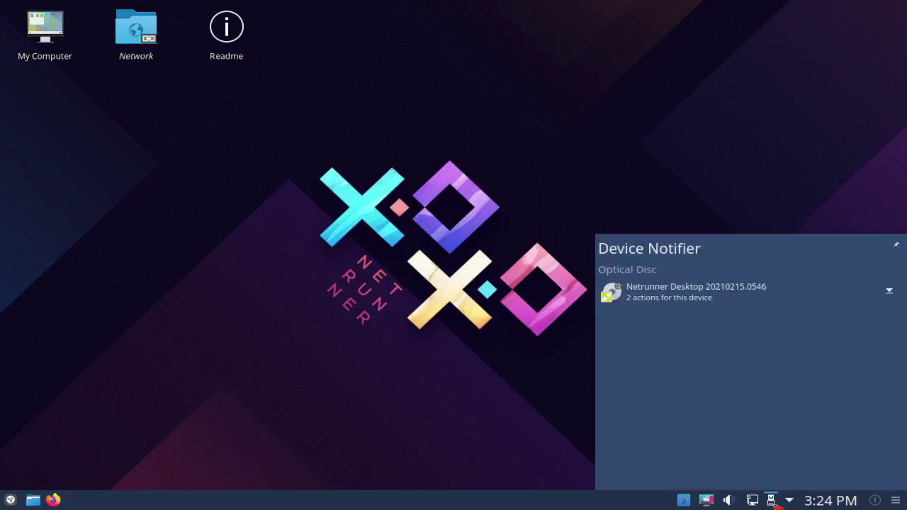
{"action": "left_click", "coordinate": [773, 503]}
{"action": "left_click", "coordinate": [789, 500]}
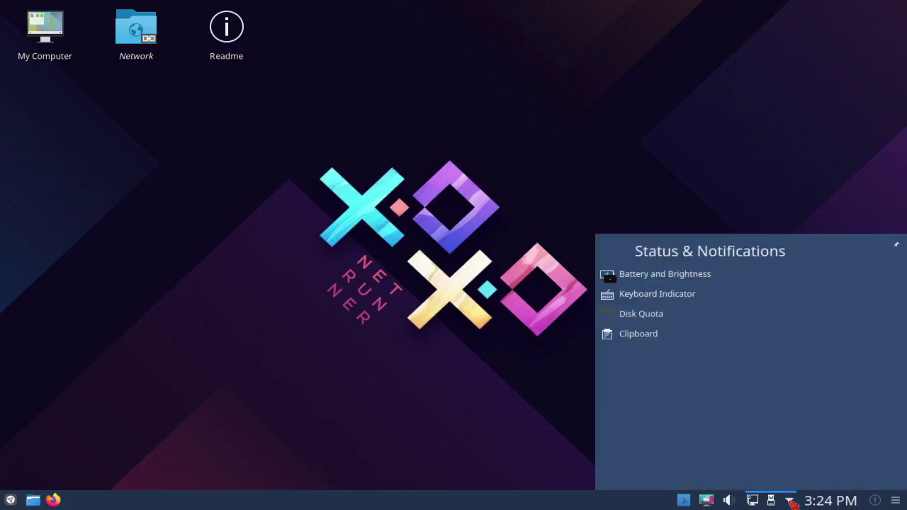
{"action": "left_click", "coordinate": [790, 501]}
{"action": "left_click", "coordinate": [831, 502]}
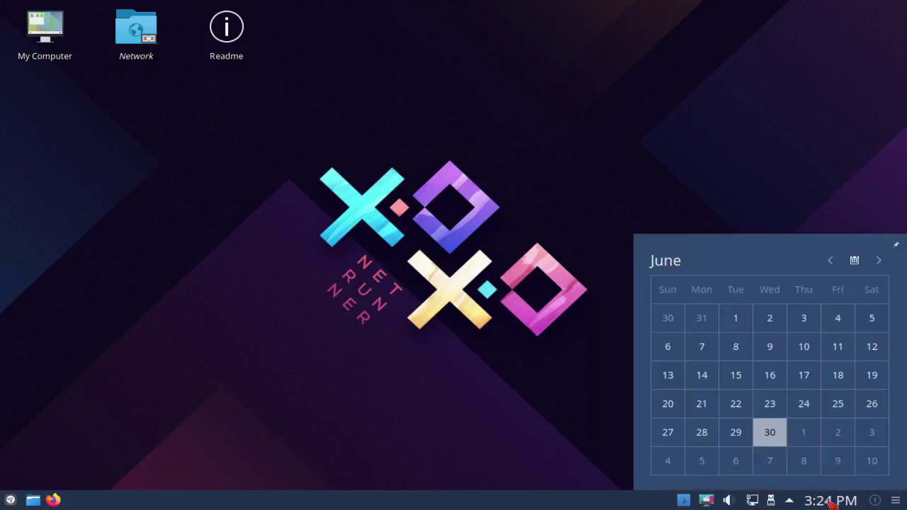
{"action": "left_click", "coordinate": [832, 503]}
{"action": "left_click", "coordinate": [882, 501]}
{"action": "left_click", "coordinate": [882, 501]}
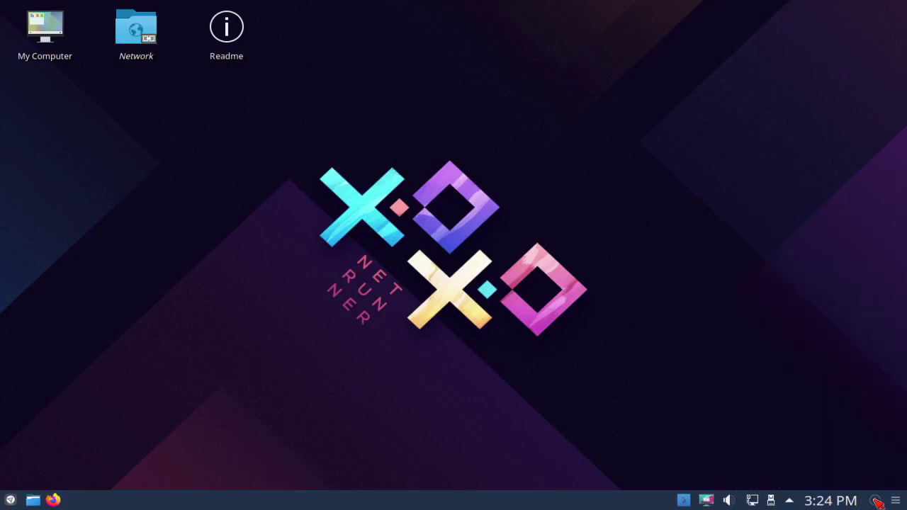
Shut down the computer from the application launcher.
{"action": "left_click", "coordinate": [9, 502]}
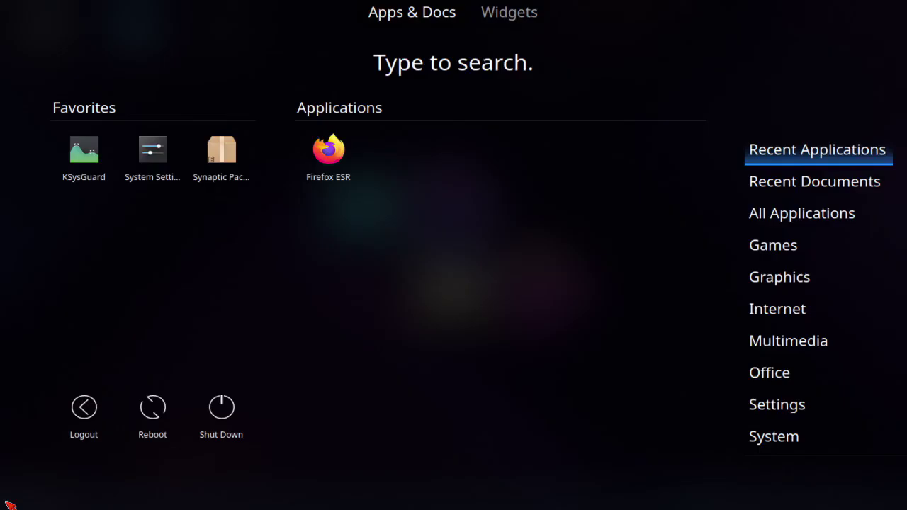
{"action": "left_click", "coordinate": [229, 426]}
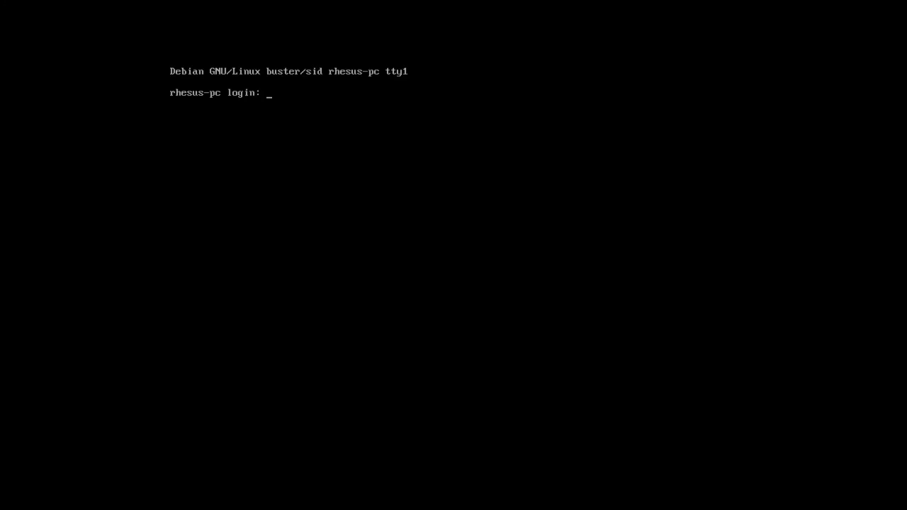